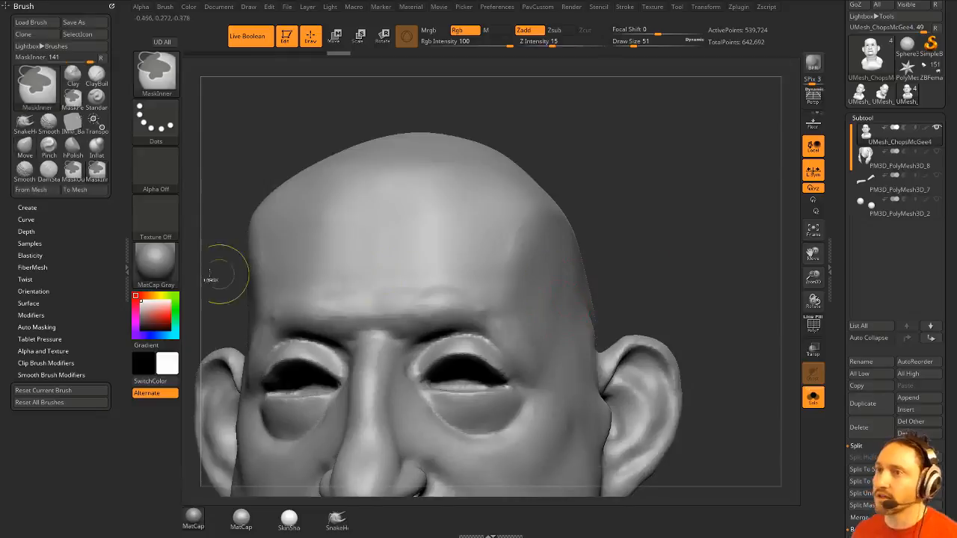
# - Open the Depth settings of the MaskInner brush and examine its depth mask, outer depth and inner depth
pyautogui.keyDown('ctrl'); pyautogui.click(27, 218); pyautogui.keyUp('ctrl')
pyautogui.click(49, 220)
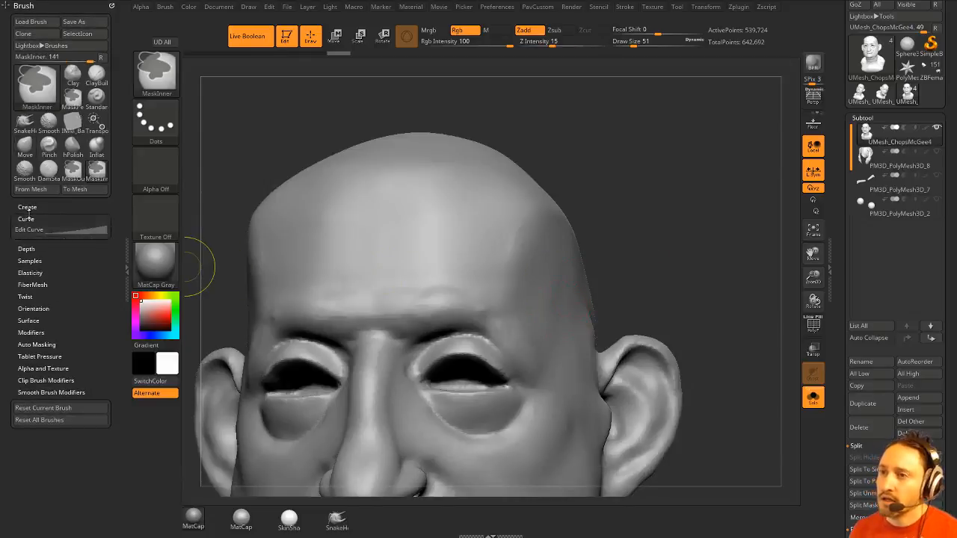
pyautogui.click(27, 231)
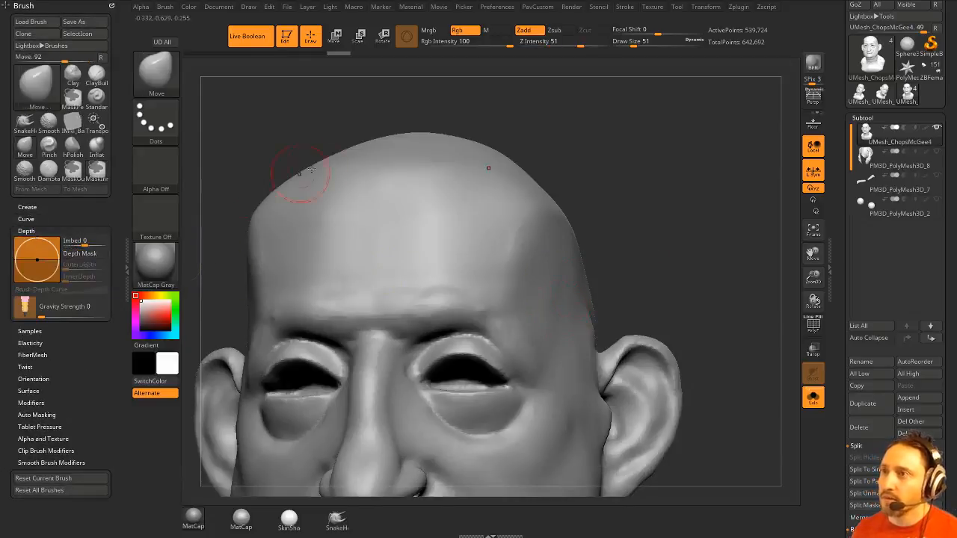
pyautogui.moveTo(154, 80)
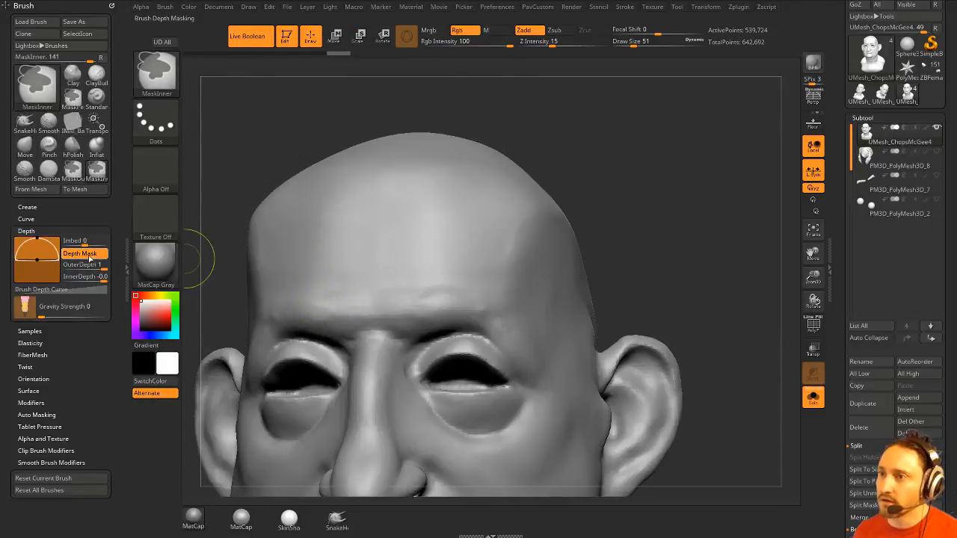
pyautogui.moveTo(104, 266)
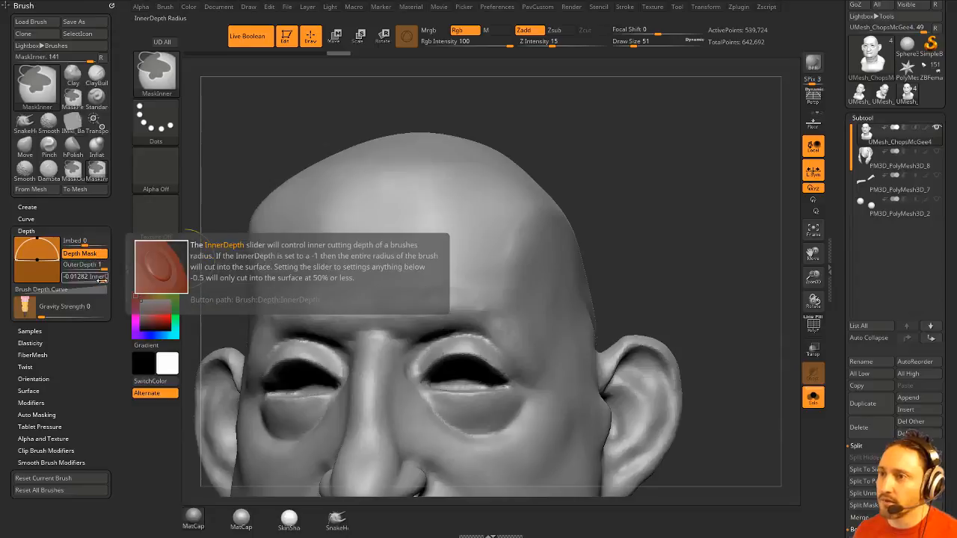
pyautogui.moveTo(25, 275)
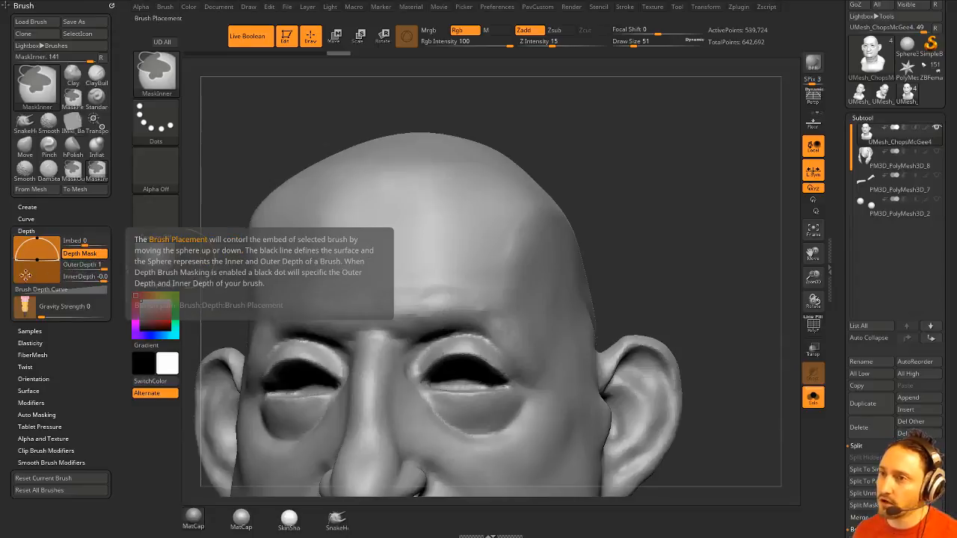
pyautogui.moveTo(645, 239); pyautogui.dragTo(620, 172)
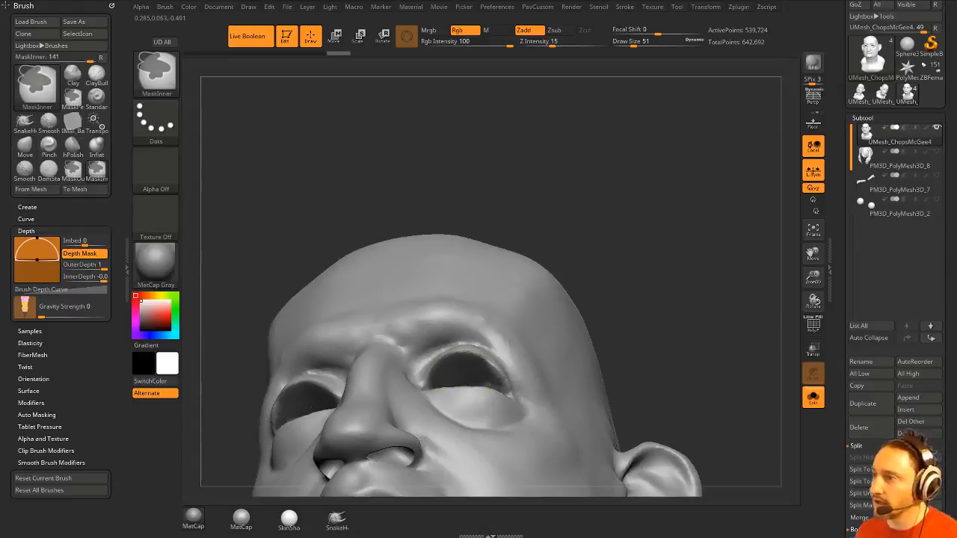
pyautogui.moveTo(602, 303)
pyautogui.mouseDown()
pyautogui.moveTo(641, 281)
pyautogui.moveTo(620, 227)
pyautogui.mouseUp()
# - Clear the canvas, draw a Cylinder3D primitive near its centre and put it into Edit mode
pyautogui.click(287, 39)
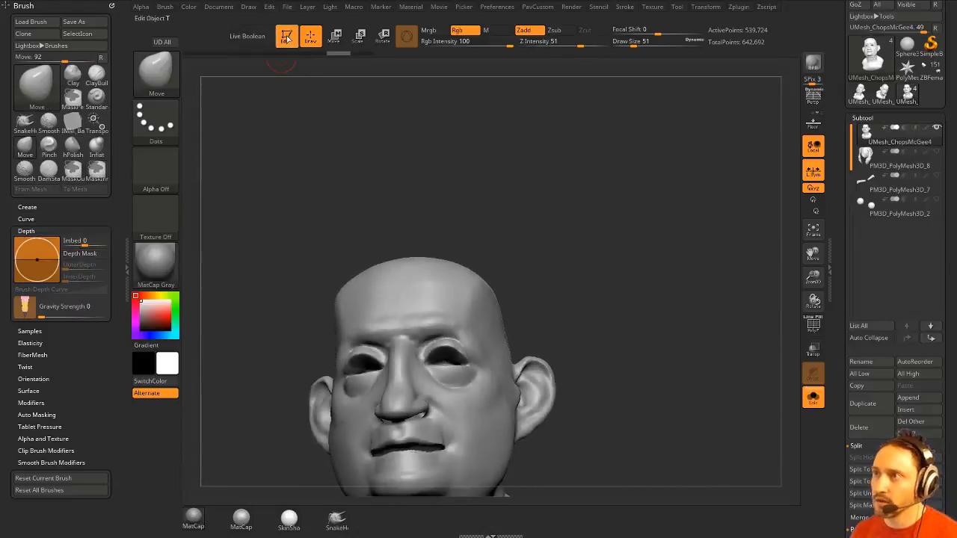
pyautogui.hotkey('ctrl', 'n')
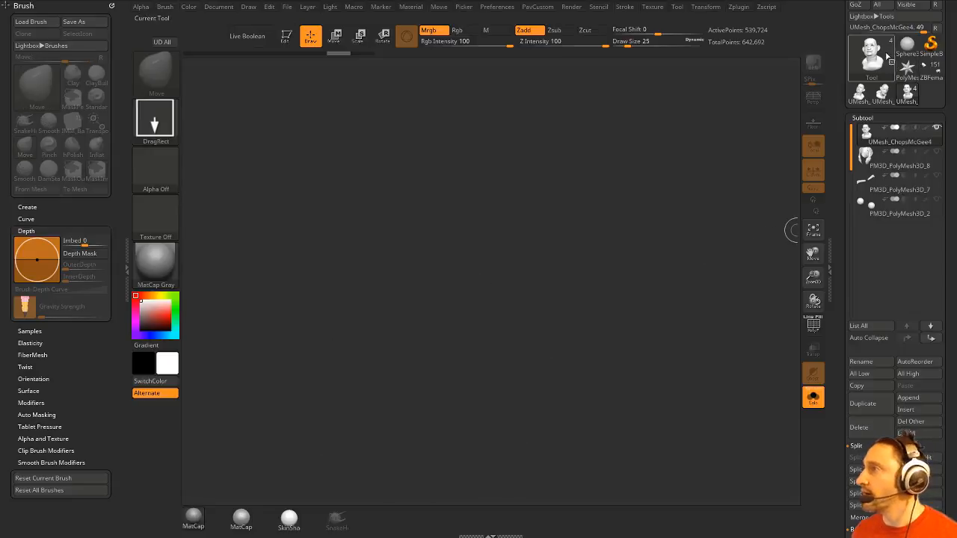
pyautogui.click(870, 54)
pyautogui.click(870, 56)
pyautogui.click(527, 102)
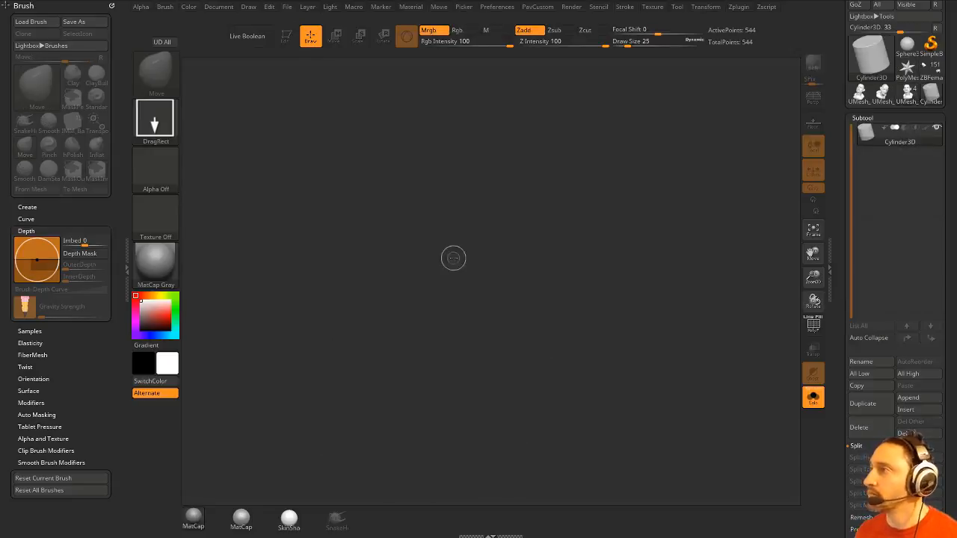
pyautogui.moveTo(452, 254); pyautogui.dragTo(463, 311)
pyautogui.click(286, 36)
pyautogui.moveTo(331, 70); pyautogui.dragTo(666, 275)
# - Convert the cylinder primitive to an editable PolyMesh3D
pyautogui.press('2')
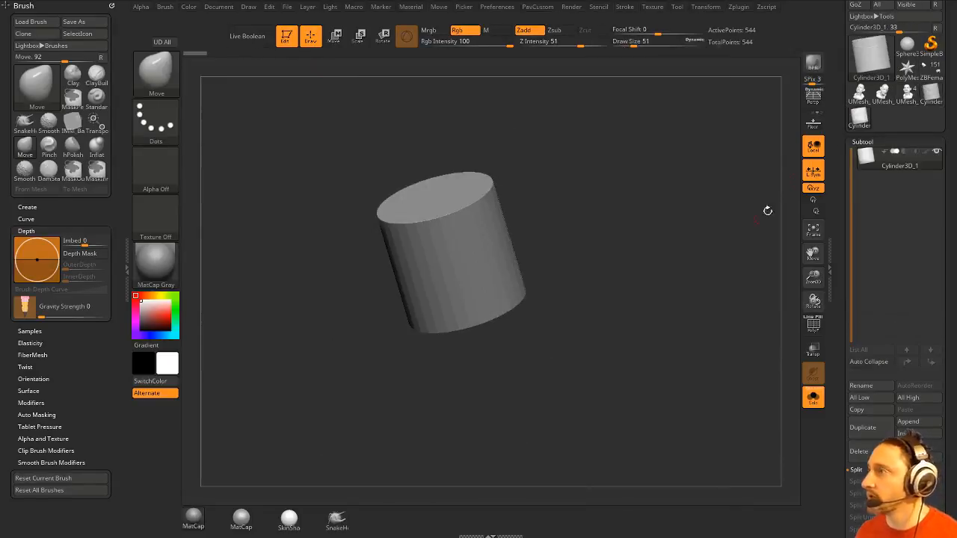
pyautogui.moveTo(842, 25); pyautogui.dragTo(843, 91)
pyautogui.click(899, 57)
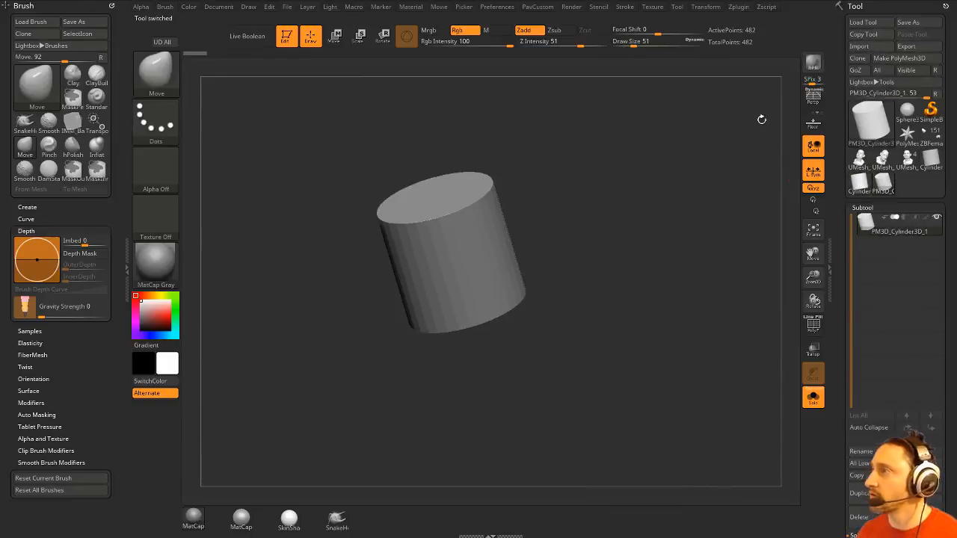
# - Crease the cylinder's hard edges and apply dynamic subdivision to the mesh
pyautogui.press('2')
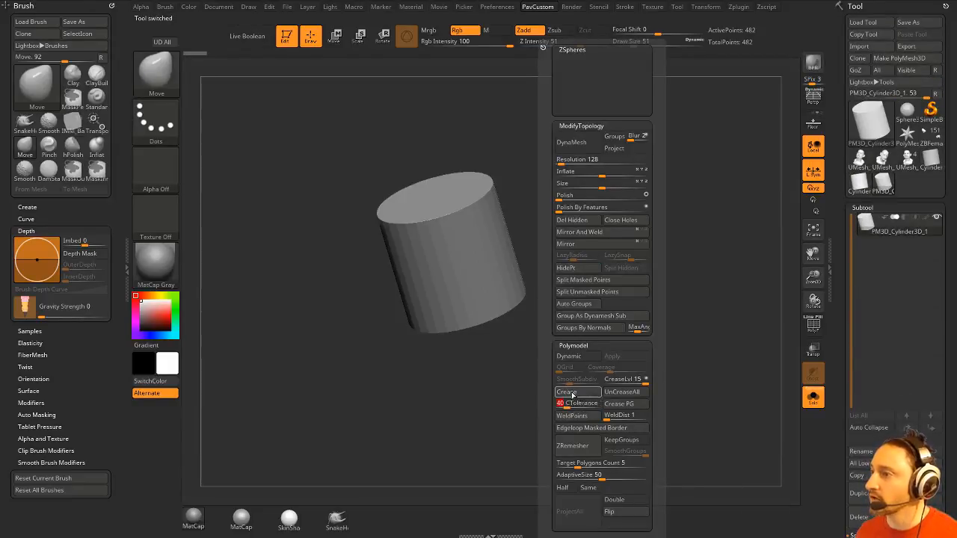
pyautogui.click(576, 357)
pyautogui.press('2')
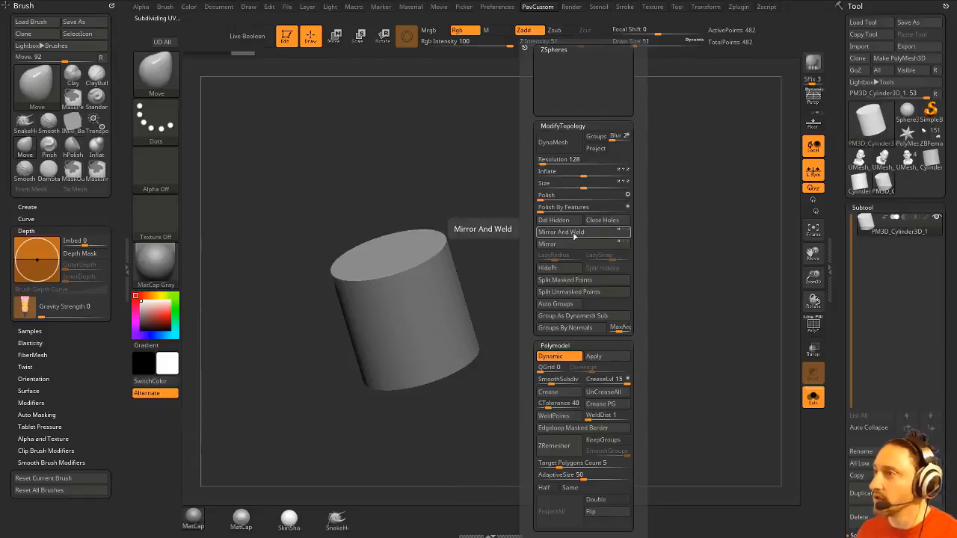
pyautogui.click(616, 356)
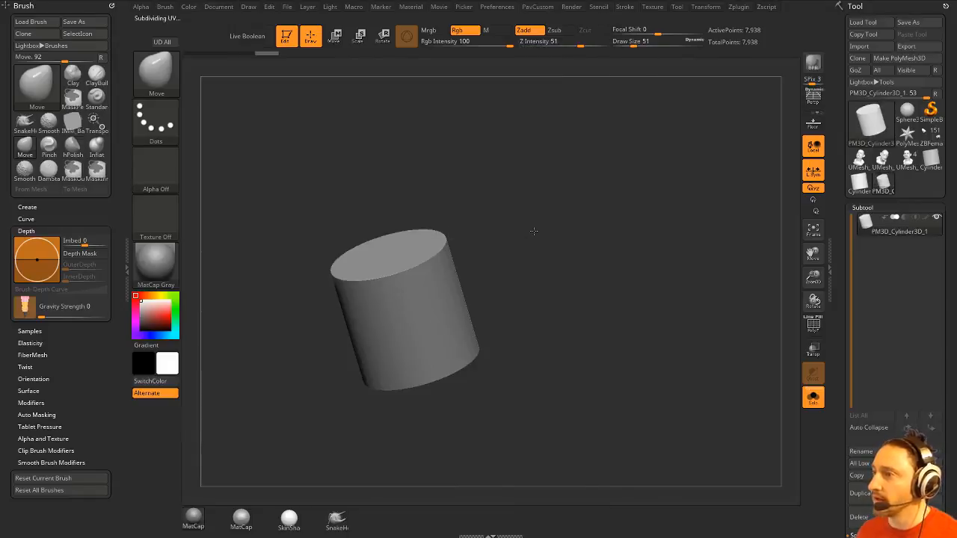
# - Set the draw size to 192 and remesh the cylinder with DynaMesh
pyautogui.keyDown('ctrl'); pyautogui.moveTo(533, 231); pyautogui.dragTo(552, 245, button='right'); pyautogui.keyUp('ctrl')
pyautogui.moveTo(552, 245); pyautogui.dragTo(542, 243, button='right')
pyautogui.moveTo(419, 261)
pyautogui.keyDown('ctrl'); pyautogui.mouseDown()
pyautogui.moveTo(453, 250)
pyautogui.moveTo(441, 218)
pyautogui.moveTo(523, 203)
pyautogui.mouseUp(); pyautogui.keyUp('ctrl')
pyautogui.keyDown('ctrl'); pyautogui.moveTo(634, 202); pyautogui.dragTo(642, 259); pyautogui.keyUp('ctrl')
pyautogui.press('2')
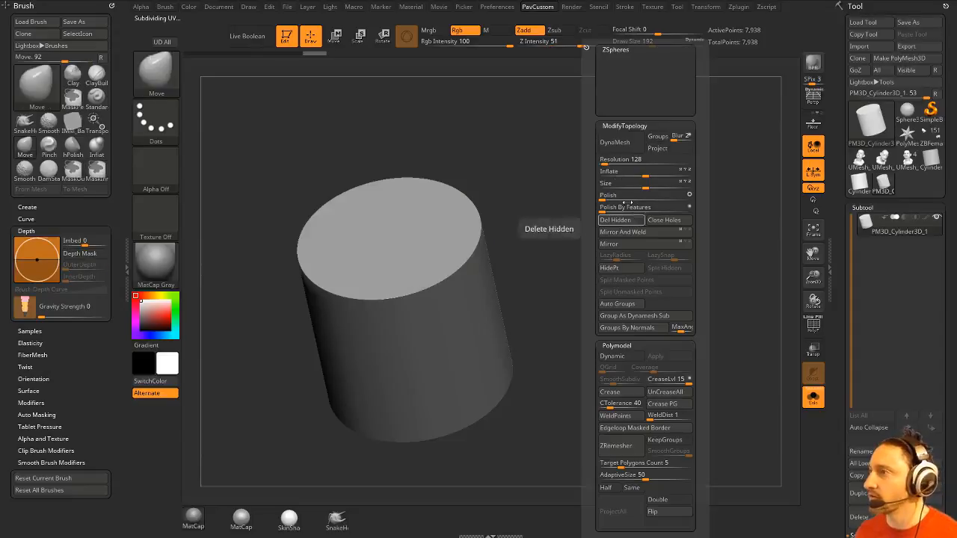
pyautogui.click(621, 144)
pyautogui.click(576, 163)
pyautogui.moveTo(534, 241); pyautogui.dragTo(497, 220, button='right')
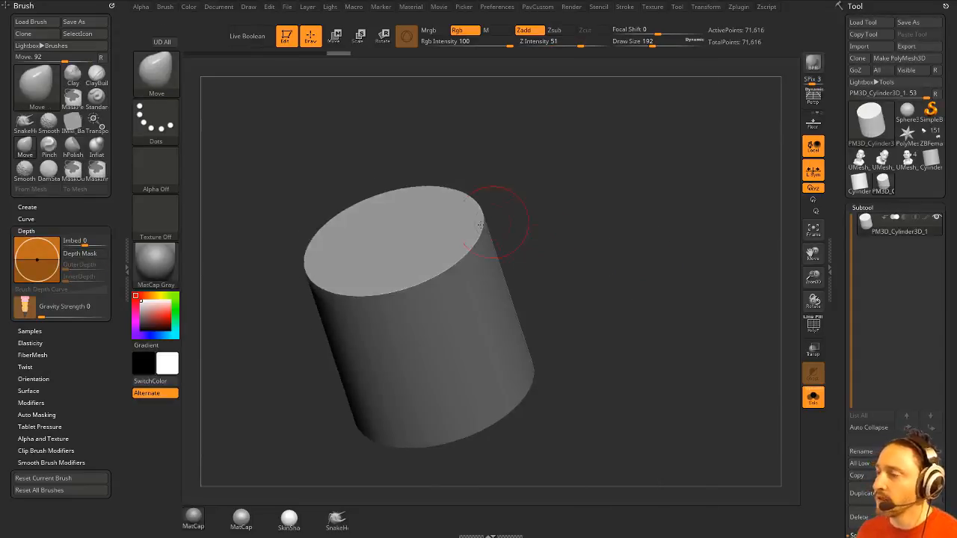
# - Paint a mask over the cylinder's top cap up to its rim with the MaskInner brush
pyautogui.keyDown('ctrl'); pyautogui.moveTo(447, 256); pyautogui.dragTo(472, 229); pyautogui.keyUp('ctrl')
pyautogui.moveTo(428, 271)
pyautogui.keyDown('ctrl'); pyautogui.mouseDown()
pyautogui.moveTo(359, 281)
pyautogui.moveTo(385, 228)
pyautogui.moveTo(471, 203)
pyautogui.mouseUp(); pyautogui.keyUp('ctrl')
pyautogui.moveTo(402, 244); pyautogui.dragTo(419, 234, button='right')
pyautogui.moveTo(419, 235)
pyautogui.keyDown('ctrl'); pyautogui.mouseDown()
pyautogui.moveTo(377, 259)
pyautogui.moveTo(358, 226)
pyautogui.mouseUp(); pyautogui.keyUp('ctrl')
# - Clear the mask, switch to the MaskPen brush, test mask strokes on the cylinder's rim and clear them again
pyautogui.keyDown('ctrl'); pyautogui.click(157, 74); pyautogui.keyUp('ctrl')
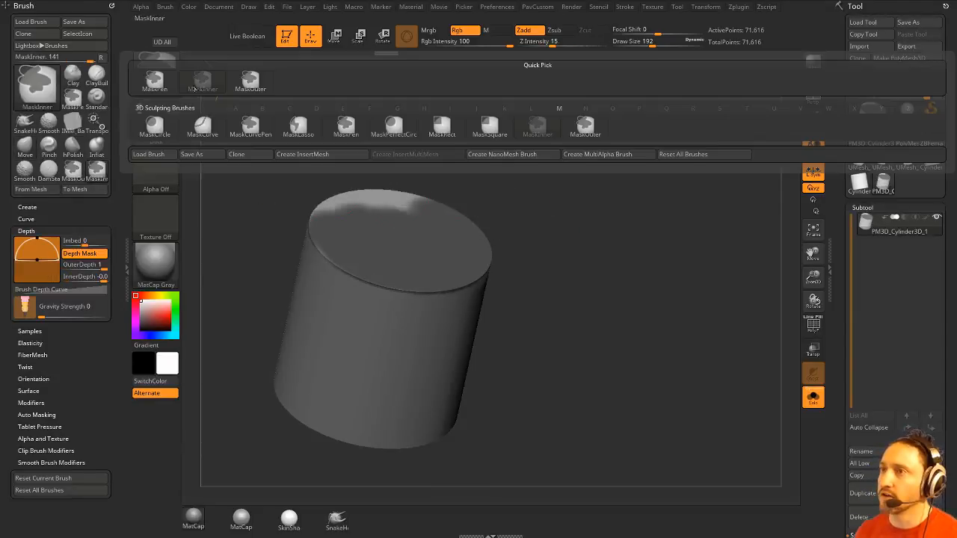
pyautogui.keyDown('ctrl'); pyautogui.click(155, 81); pyautogui.keyUp('ctrl')
pyautogui.moveTo(263, 175)
pyautogui.mouseDown()
pyautogui.moveTo(521, 205)
pyautogui.moveTo(558, 199)
pyautogui.mouseUp()
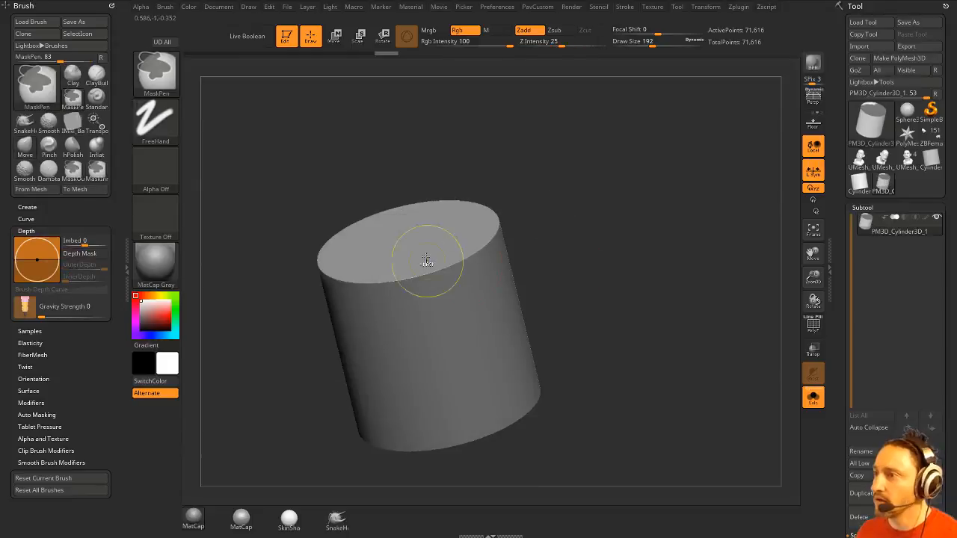
pyautogui.keyDown('ctrl'); pyautogui.moveTo(425, 259); pyautogui.dragTo(462, 254); pyautogui.keyUp('ctrl')
pyautogui.moveTo(511, 196); pyautogui.dragTo(469, 205)
pyautogui.moveTo(453, 254)
pyautogui.keyDown('ctrl'); pyautogui.mouseDown()
pyautogui.moveTo(425, 271)
pyautogui.moveTo(352, 263)
pyautogui.moveTo(411, 255)
pyautogui.mouseUp(); pyautogui.keyUp('ctrl')
pyautogui.keyDown('ctrl'); pyautogui.moveTo(542, 157); pyautogui.dragTo(591, 254); pyautogui.keyUp('ctrl')
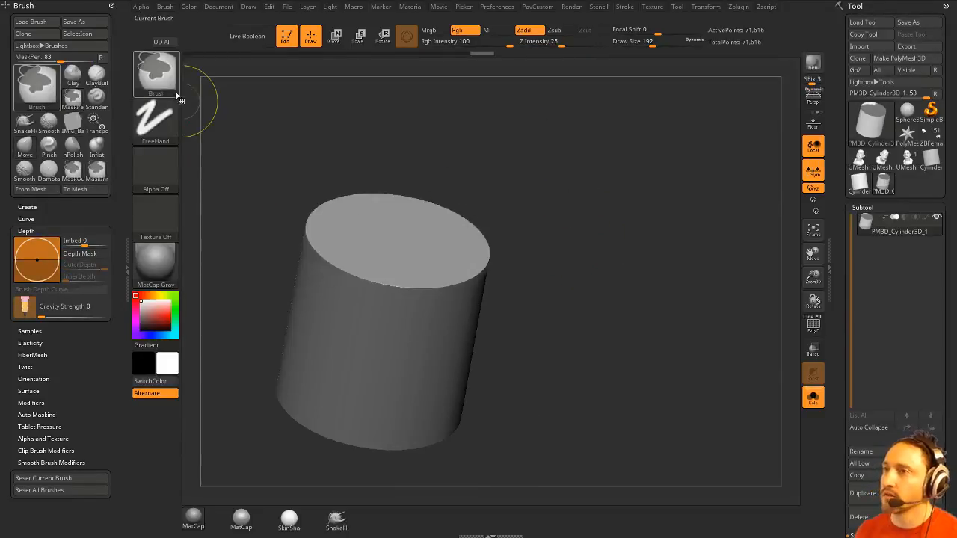
# - Select the MaskInner brush for masking and mask the cylinder's whole top cap with it
pyautogui.keyDown('ctrl'); pyautogui.click(156, 74); pyautogui.keyUp('ctrl')
pyautogui.keyDown('ctrl'); pyautogui.click(251, 81); pyautogui.keyUp('ctrl')
pyautogui.keyDown('ctrl'); pyautogui.click(156, 73); pyautogui.keyUp('ctrl')
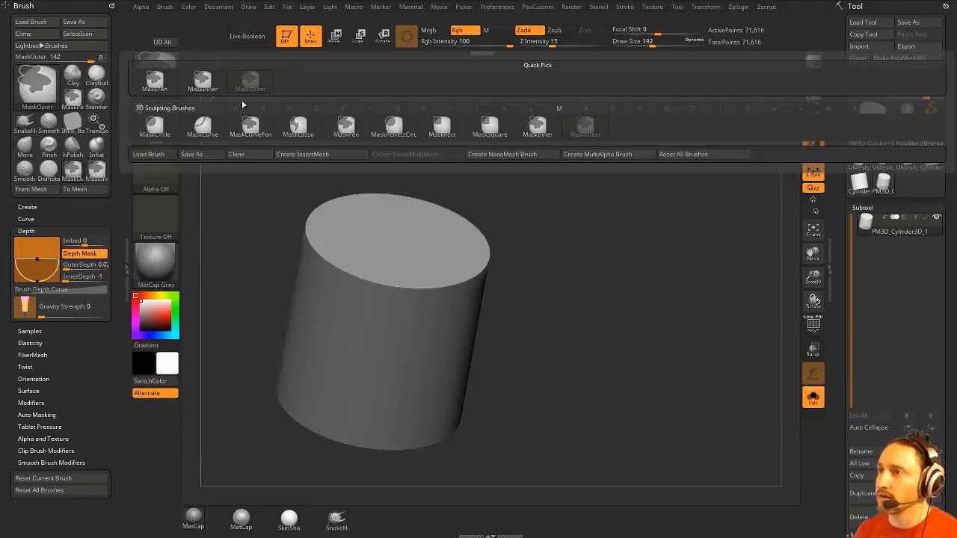
pyautogui.keyDown('ctrl'); pyautogui.click(203, 82); pyautogui.keyUp('ctrl')
pyautogui.moveTo(363, 235)
pyautogui.keyDown('ctrl'); pyautogui.mouseDown()
pyautogui.moveTo(359, 262)
pyautogui.moveTo(419, 276)
pyautogui.moveTo(441, 250)
pyautogui.moveTo(482, 277)
pyautogui.moveTo(462, 221)
pyautogui.moveTo(308, 214)
pyautogui.mouseUp(); pyautogui.keyUp('ctrl')
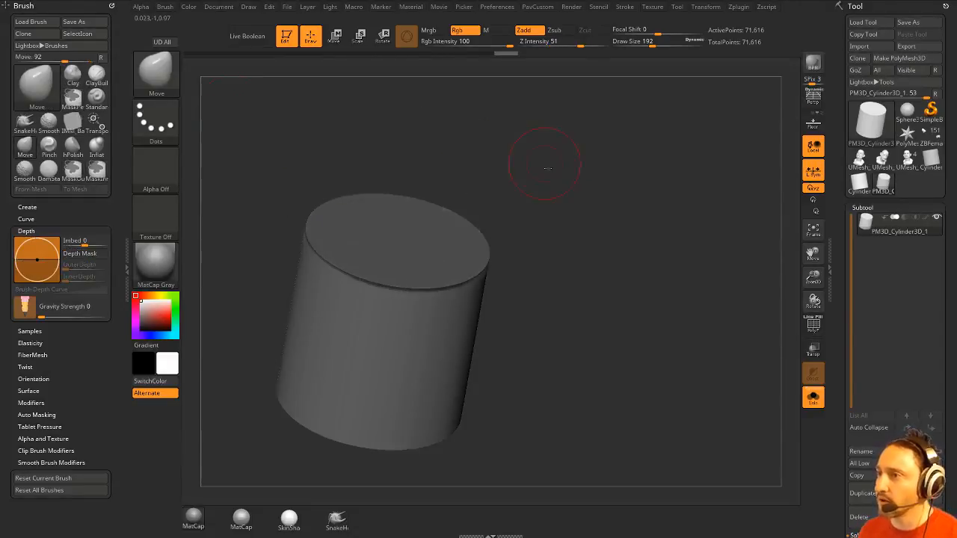
pyautogui.moveTo(543, 160)
pyautogui.mouseDown()
pyautogui.moveTo(560, 184)
pyautogui.moveTo(504, 164)
pyautogui.moveTo(461, 262)
pyautogui.mouseUp()
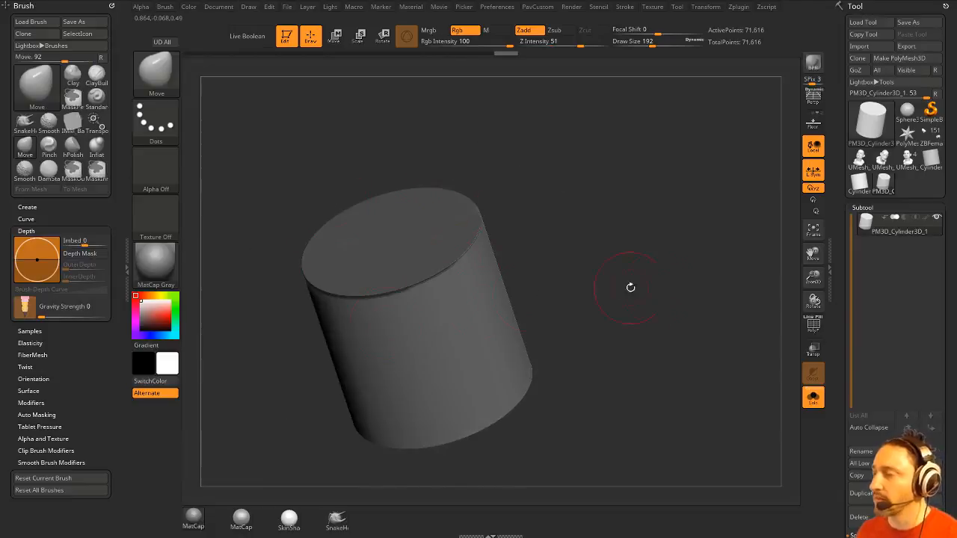
# - Switch back to the bald head model, frame its eye area and reduce the draw size to 39
pyautogui.click(907, 160)
pyautogui.moveTo(649, 267)
pyautogui.mouseDown()
pyautogui.moveTo(676, 232)
pyautogui.moveTo(645, 287)
pyautogui.moveTo(613, 292)
pyautogui.mouseUp()
pyautogui.press('s')
pyautogui.moveTo(625, 224)
pyautogui.keyDown('alt'); pyautogui.mouseDown()
pyautogui.moveTo(637, 257)
pyautogui.moveTo(415, 305)
pyautogui.mouseUp(); pyautogui.keyUp('alt')
pyautogui.press('s')
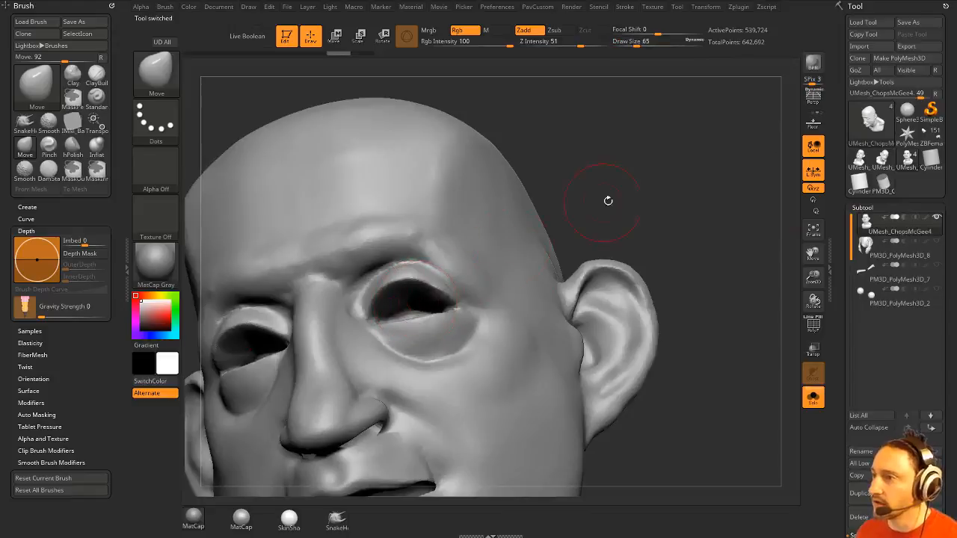
pyautogui.moveTo(607, 200); pyautogui.dragTo(441, 283)
pyautogui.press('ctrl')
pyautogui.moveTo(635, 194); pyautogui.dragTo(621, 262)
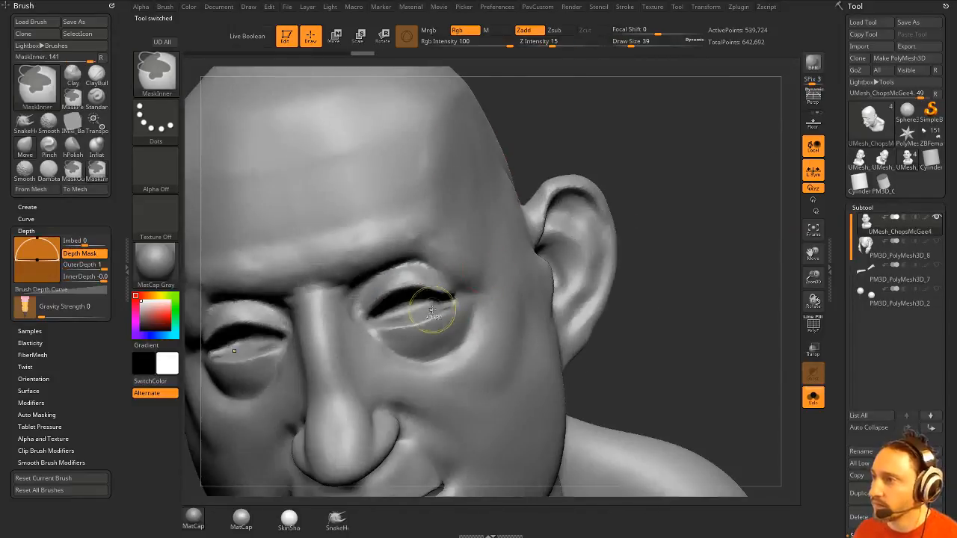
# - Brush a mask inside the eye sockets and along the lower eyelids with the MaskInner brush
pyautogui.keyDown('ctrl'); pyautogui.moveTo(436, 299); pyautogui.dragTo(373, 321); pyautogui.keyUp('ctrl')
pyautogui.moveTo(658, 146)
pyautogui.mouseDown()
pyautogui.moveTo(666, 160)
pyautogui.moveTo(658, 217)
pyautogui.mouseUp()
pyautogui.moveTo(389, 327)
pyautogui.keyDown('ctrl'); pyautogui.mouseDown()
pyautogui.moveTo(408, 332)
pyautogui.moveTo(437, 318)
pyautogui.moveTo(428, 319)
pyautogui.mouseUp(); pyautogui.keyUp('ctrl')
pyautogui.moveTo(498, 284); pyautogui.dragTo(448, 306)
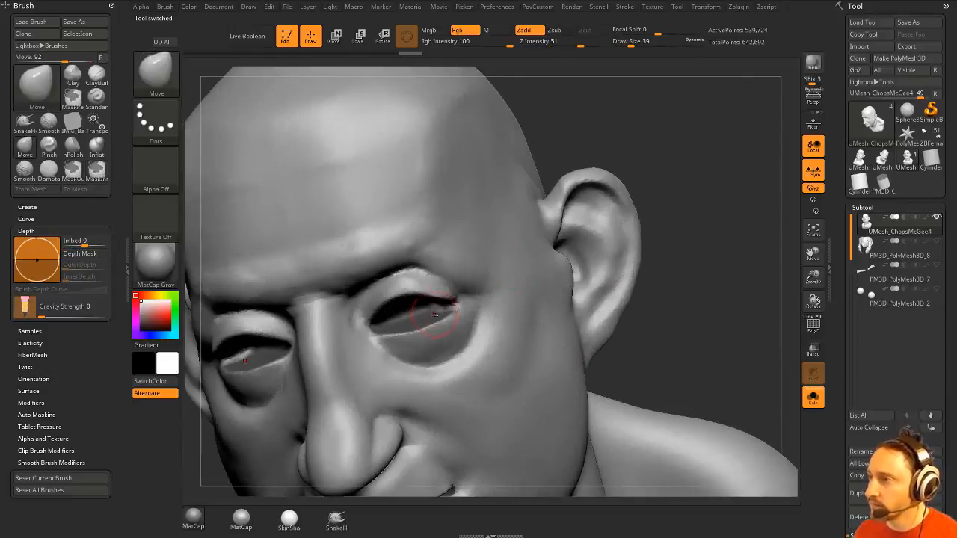
pyautogui.moveTo(675, 241); pyautogui.dragTo(423, 327)
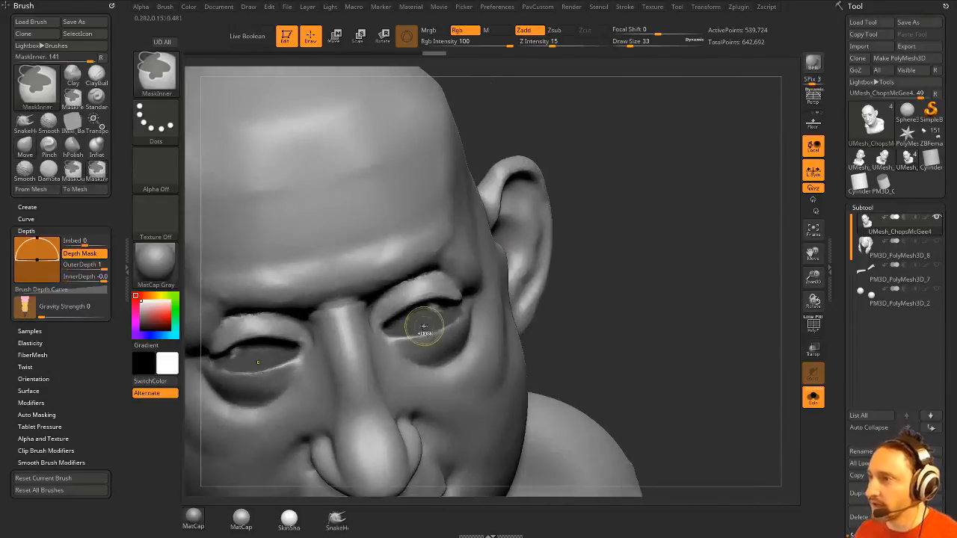
pyautogui.moveTo(605, 274); pyautogui.dragTo(431, 308)
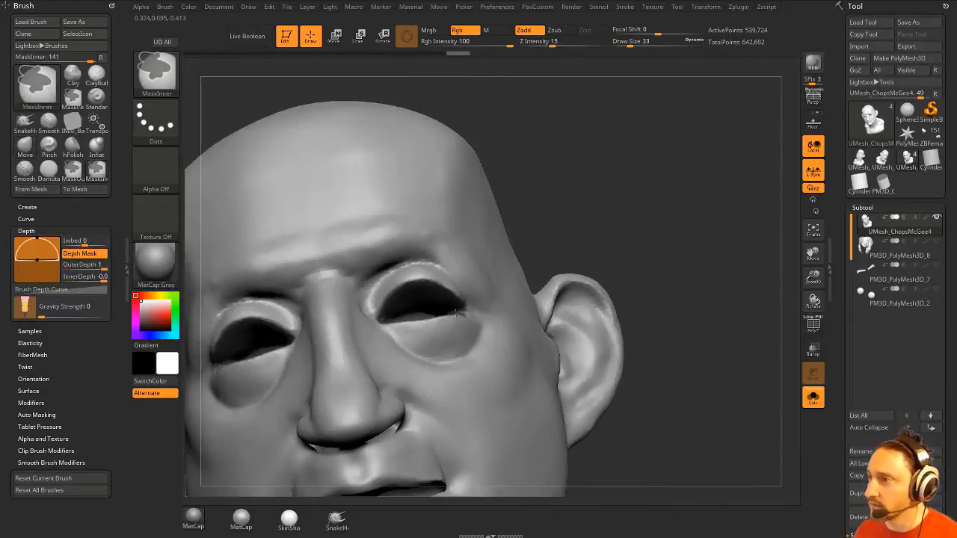
pyautogui.moveTo(658, 210); pyautogui.dragTo(583, 224)
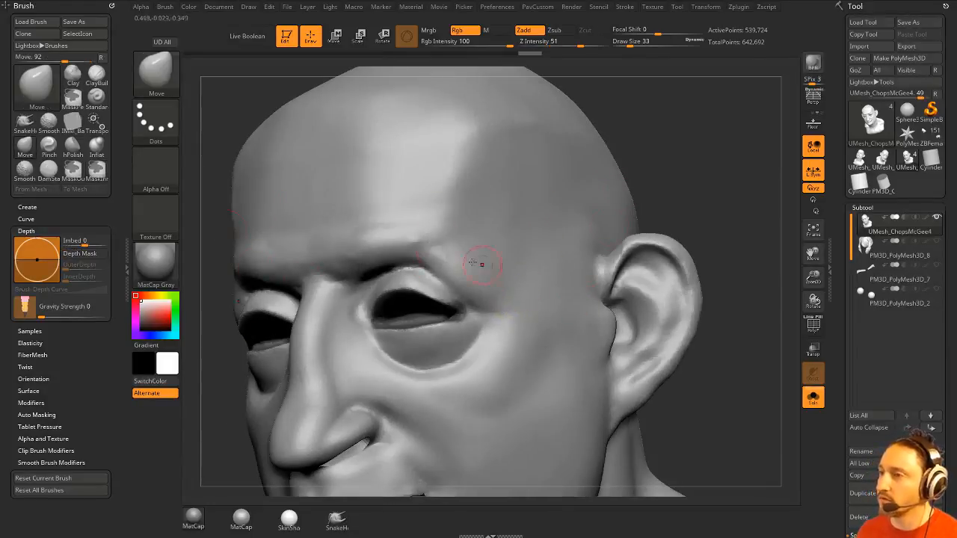
# - Switch the masking brush to MaskPen with a draw size of 12 for the outer eye corner
pyautogui.hotkey('ctrl', 'b')
pyautogui.click(251, 84)
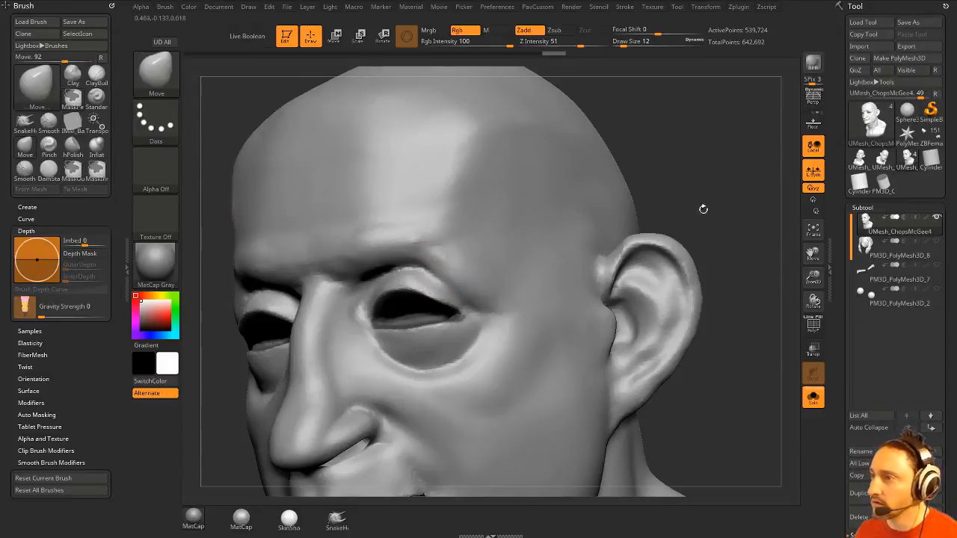
pyautogui.moveTo(700, 207); pyautogui.dragTo(460, 323)
pyautogui.moveTo(713, 184)
pyautogui.mouseDown()
pyautogui.moveTo(692, 218)
pyautogui.moveTo(715, 215)
pyautogui.moveTo(453, 341)
pyautogui.mouseUp()
pyautogui.press('ctrl')
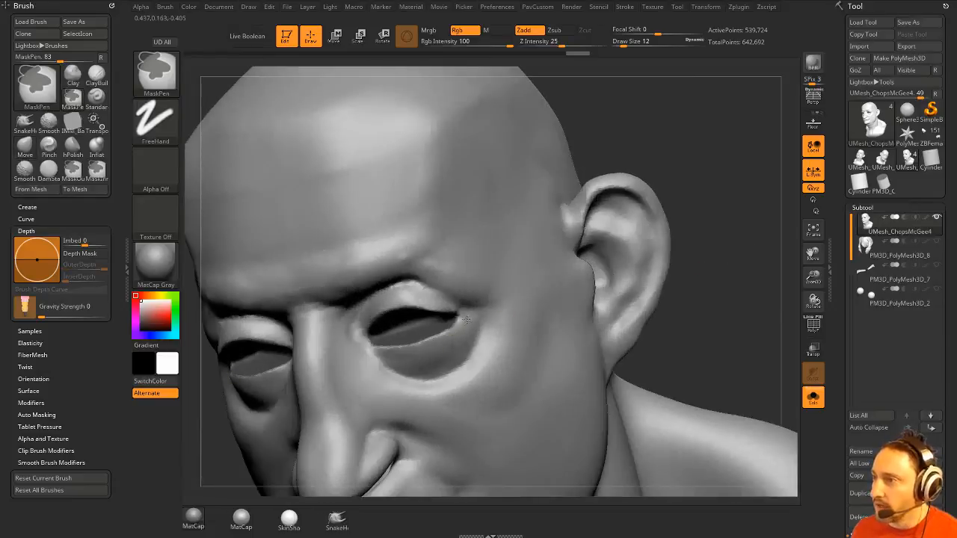
# - Display the polyframe on the head so its polygroups are shown in colour
pyautogui.click(813, 324)
pyautogui.moveTo(691, 299)
pyautogui.mouseDown()
pyautogui.moveTo(739, 272)
pyautogui.moveTo(601, 306)
pyautogui.mouseUp()
pyautogui.press('ctrl')
pyautogui.hotkey('ctrl', 'w')
pyautogui.hotkey('shift', 'f')
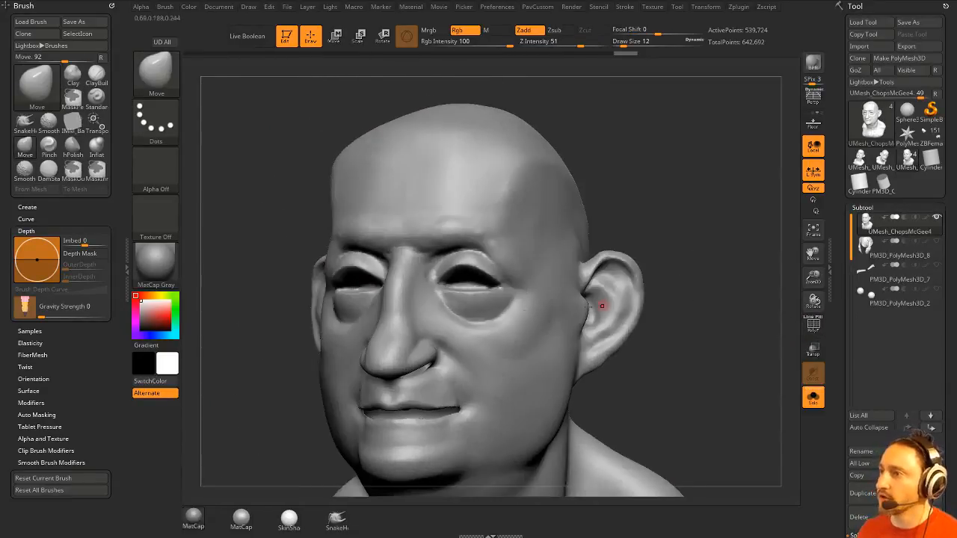
pyautogui.click(813, 325)
# - Set Mask By Polygroups to 100 in the MaskPen brush's auto masking settings
pyautogui.press('ctrl')
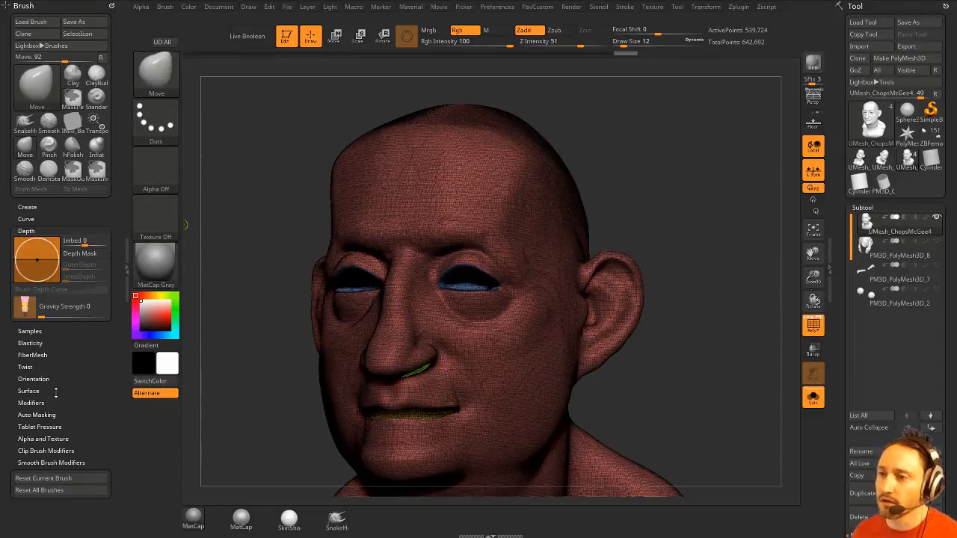
pyautogui.click(36, 415)
pyautogui.moveTo(70, 449)
pyautogui.mouseDown()
pyautogui.moveTo(71, 288)
pyautogui.moveTo(124, 262)
pyautogui.moveTo(149, 261)
pyautogui.mouseUp()
pyautogui.press('s')
pyautogui.moveTo(688, 198)
pyautogui.mouseDown()
pyautogui.moveTo(710, 205)
pyautogui.moveTo(667, 218)
pyautogui.mouseUp()
pyautogui.click(688, 207)
pyautogui.press('ctrl')
# - Set the draw size to 35 and paint a polygroup-limited mask around the eyelids with MaskPen
pyautogui.moveTo(429, 265)
pyautogui.keyDown('ctrl'); pyautogui.mouseDown()
pyautogui.moveTo(453, 318)
pyautogui.moveTo(496, 292)
pyautogui.moveTo(411, 303)
pyautogui.moveTo(447, 236)
pyautogui.mouseUp(); pyautogui.keyUp('ctrl')
pyautogui.keyDown('ctrl'); pyautogui.click(682, 274); pyautogui.keyUp('ctrl')
pyautogui.moveTo(671, 249)
pyautogui.keyDown('alt'); pyautogui.mouseDown()
pyautogui.moveTo(656, 239)
pyautogui.moveTo(453, 276)
pyautogui.mouseUp(); pyautogui.keyUp('alt')
pyautogui.press('s')
pyautogui.click(425, 276)
pyautogui.keyDown('alt'); pyautogui.moveTo(604, 195); pyautogui.dragTo(715, 202); pyautogui.keyUp('alt')
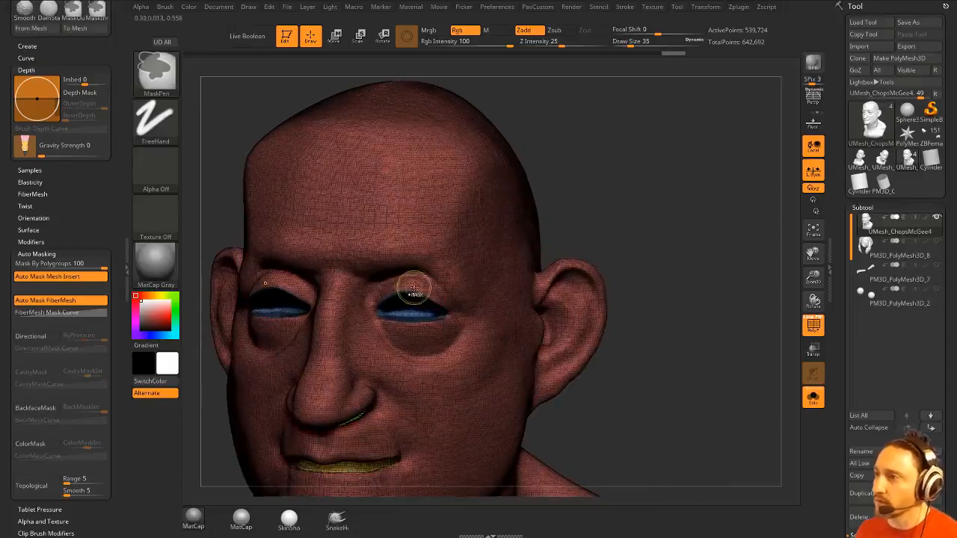
pyautogui.moveTo(415, 286)
pyautogui.keyDown('ctrl'); pyautogui.mouseDown()
pyautogui.moveTo(391, 284)
pyautogui.moveTo(371, 312)
pyautogui.moveTo(396, 340)
pyautogui.mouseUp(); pyautogui.keyUp('ctrl')
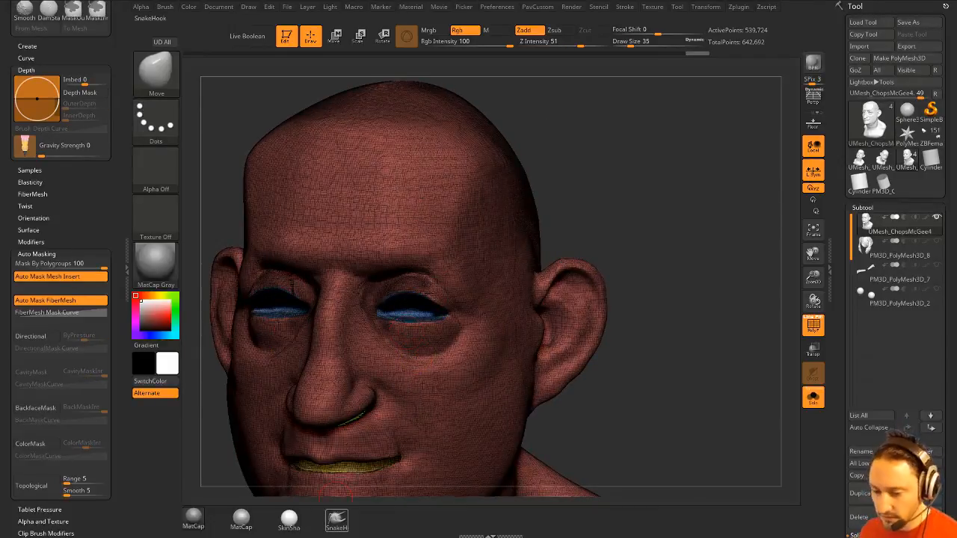
# - Switch to the web browser with the YouTube channel page
pyautogui.hotkey('alt', 'Tab')
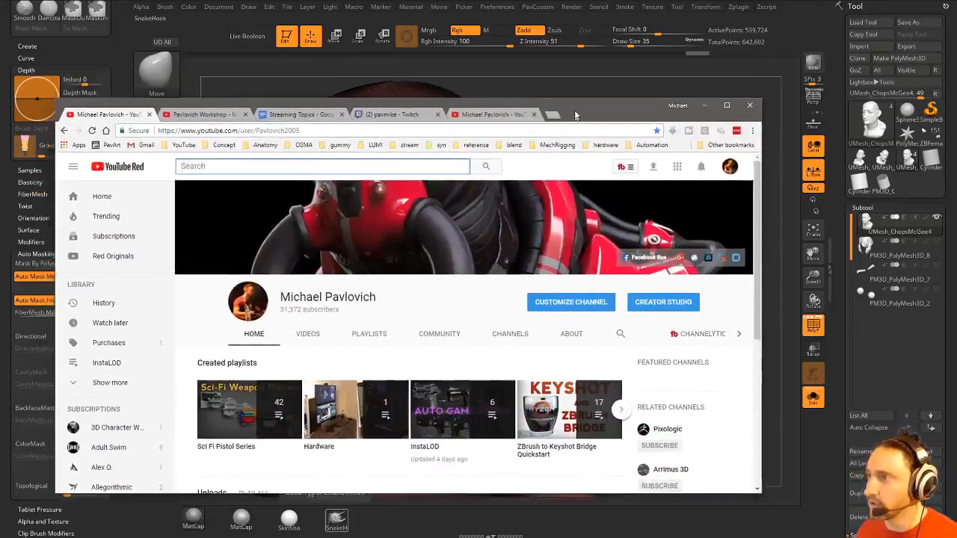
# - Search the web for "zbrush for illustrators" in a new browser tab
pyautogui.click(559, 103)
pyautogui.write('zb')
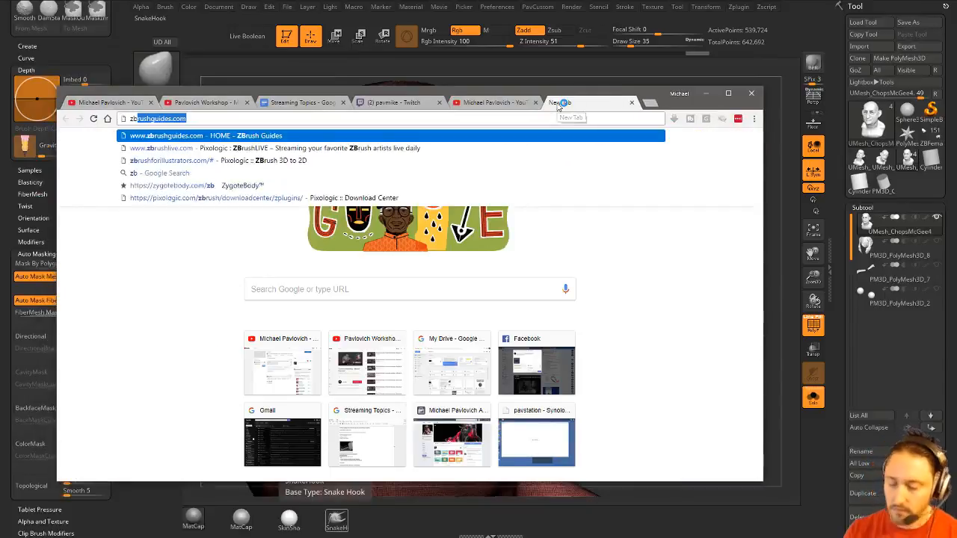
pyautogui.write('rush for illu')
pyautogui.press('Return')
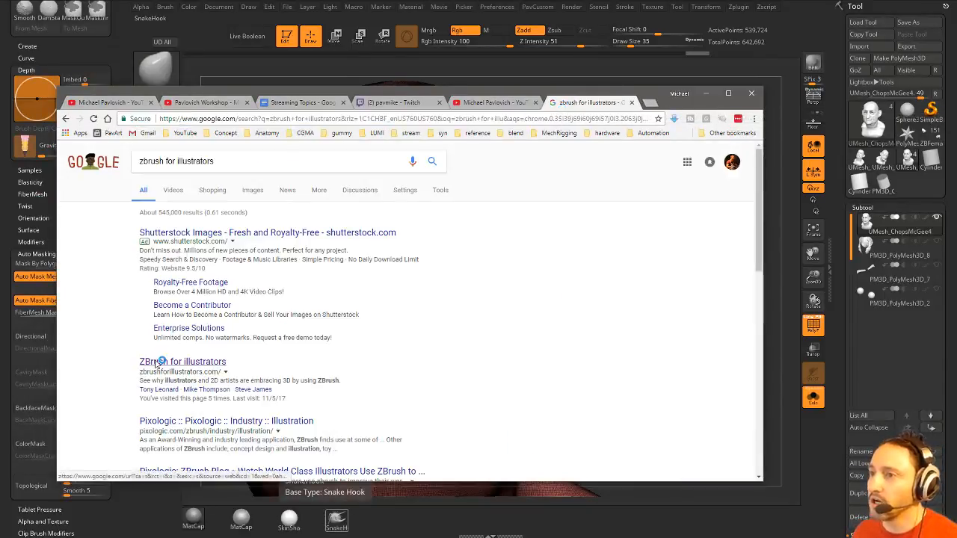
# - Open the ZBrush for Illustrators site, browse the featured artists and open the Steve James 3D to 2D video
pyautogui.click(154, 363)
pyautogui.scroll(-5, 324, 325)
pyautogui.scroll(-3, 324, 325)
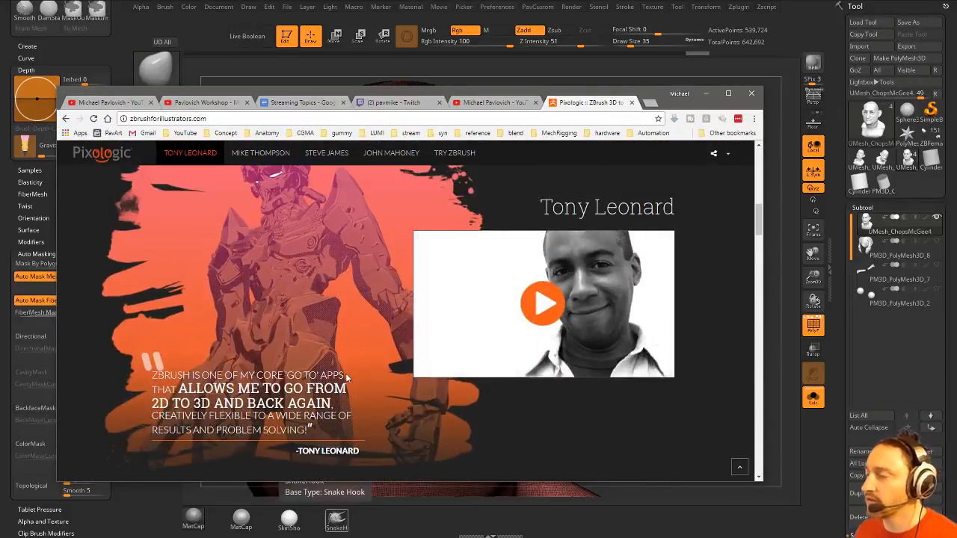
pyautogui.scroll(-12, 426, 306)
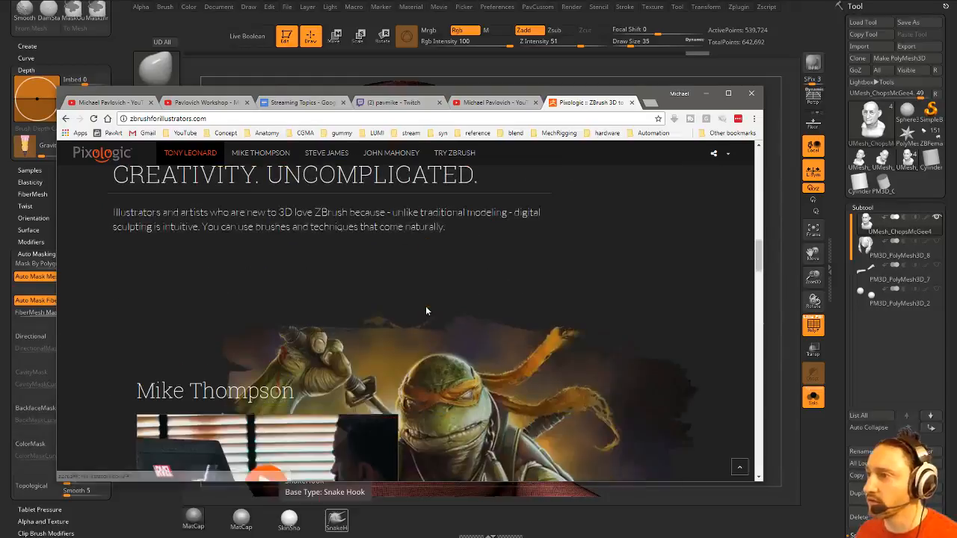
pyautogui.scroll(-5, 426, 312)
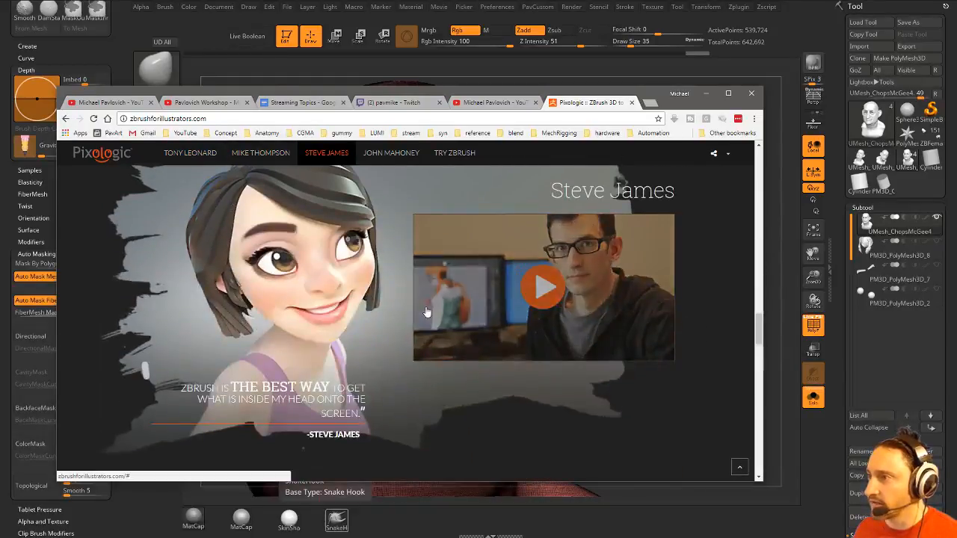
pyautogui.click(527, 294)
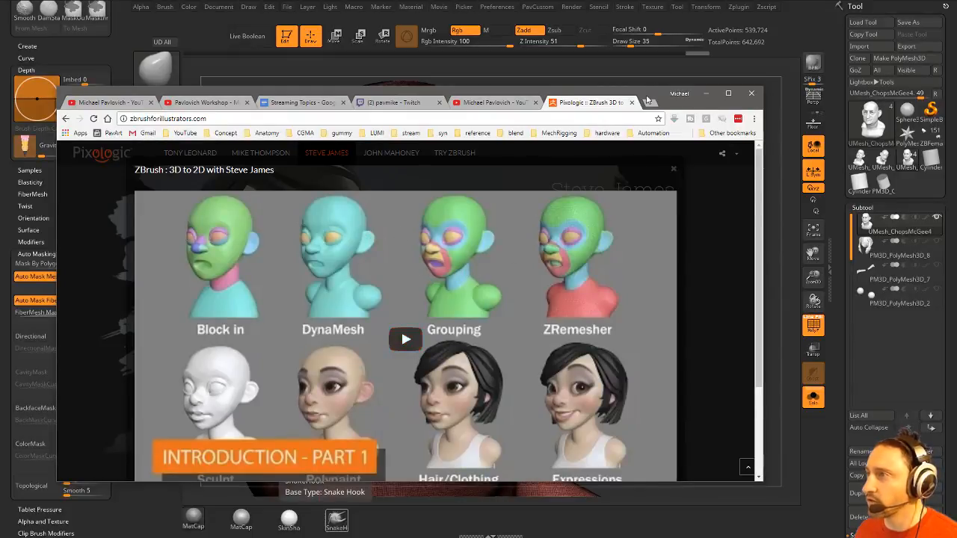
# - Switch back to ZBrush and choose the ZRemesherGuides brush for the head
pyautogui.moveTo(649, 96); pyautogui.dragTo(667, 537)
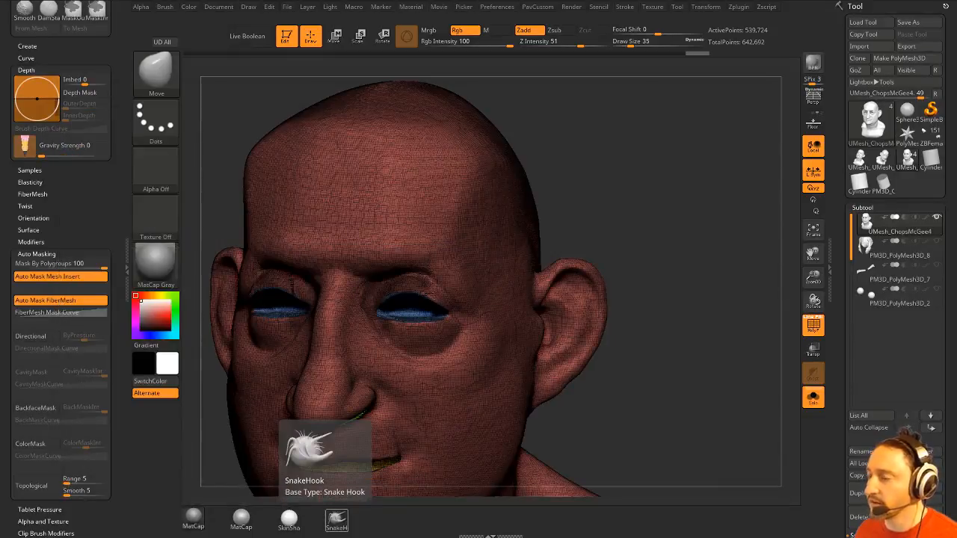
pyautogui.moveTo(609, 174); pyautogui.dragTo(616, 144)
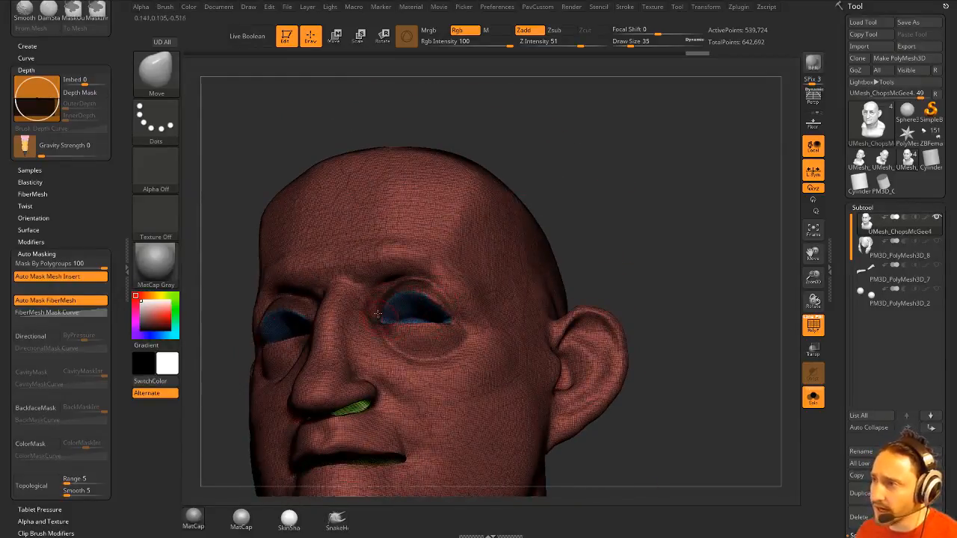
pyautogui.moveTo(621, 254); pyautogui.dragTo(631, 206)
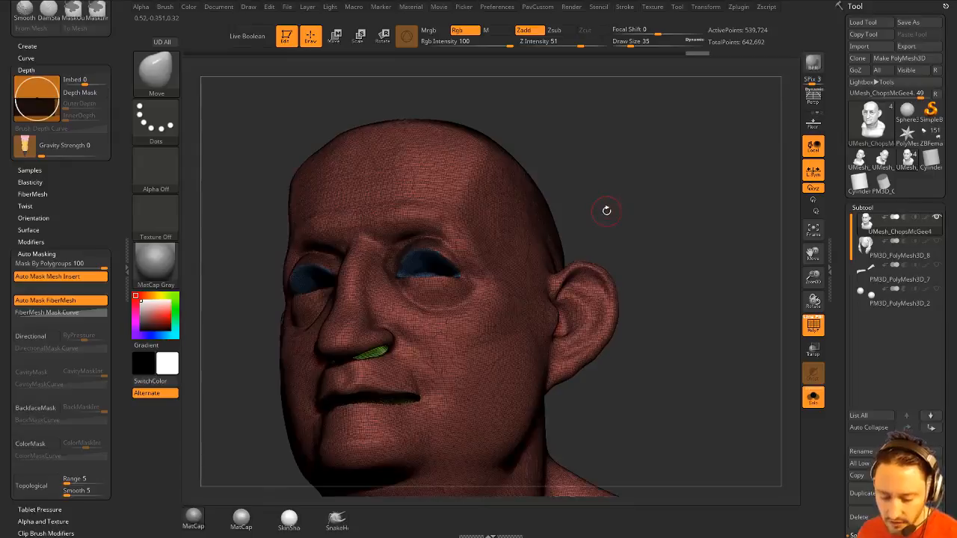
pyautogui.press('b')
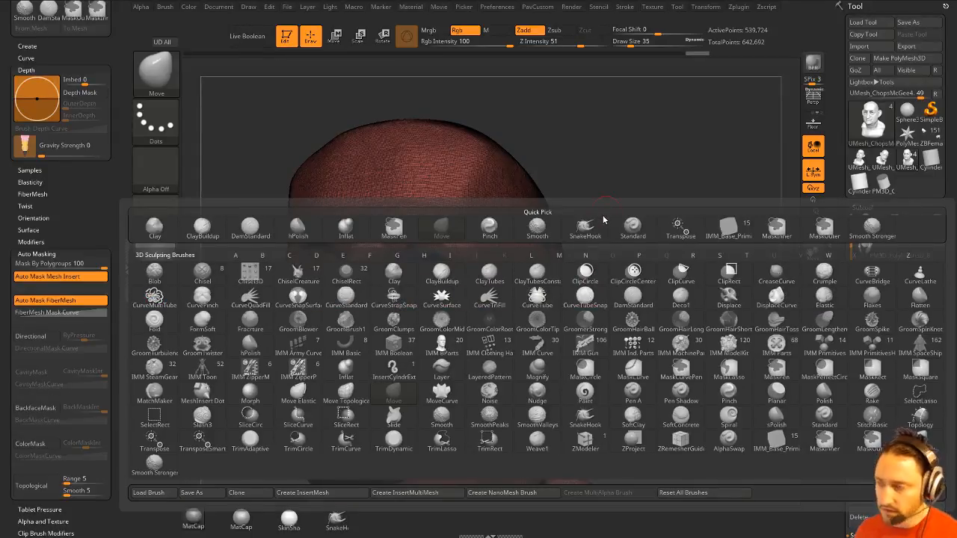
pyautogui.press('z')
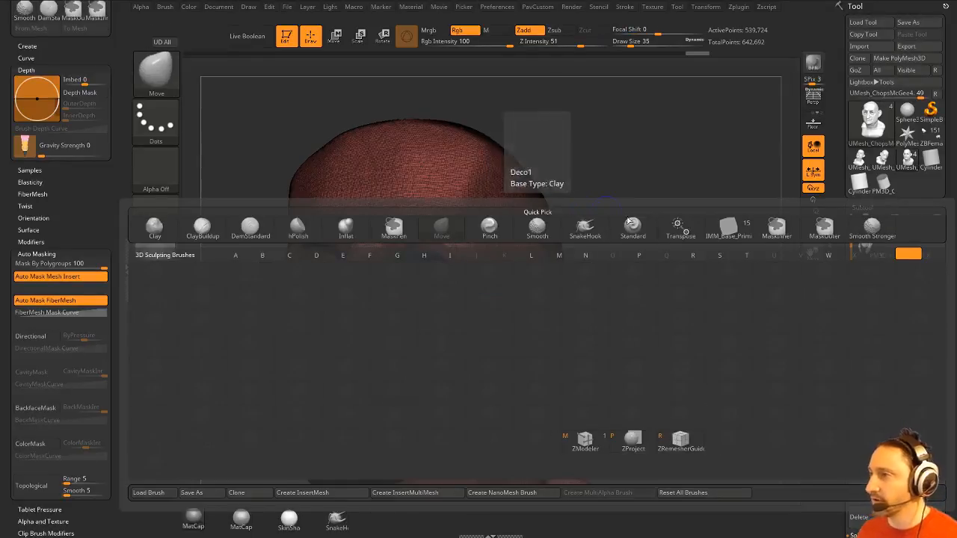
pyautogui.click(684, 446)
# - Sketch trial ZRemesher guide curves above and below the eye socket
pyautogui.moveTo(645, 210)
pyautogui.keyDown('alt'); pyautogui.mouseDown()
pyautogui.moveTo(645, 241)
pyautogui.moveTo(605, 209)
pyautogui.mouseUp(); pyautogui.keyUp('alt')
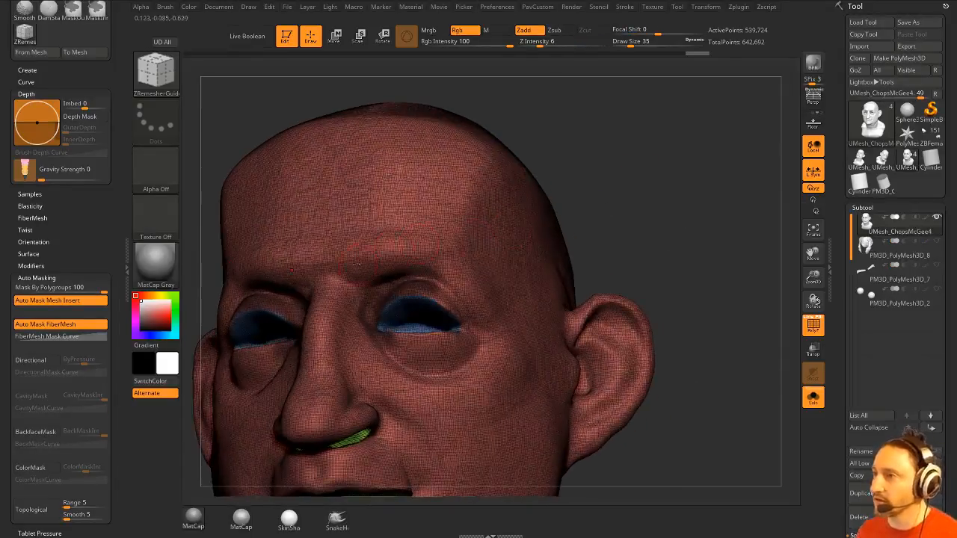
pyautogui.moveTo(678, 266); pyautogui.dragTo(385, 327)
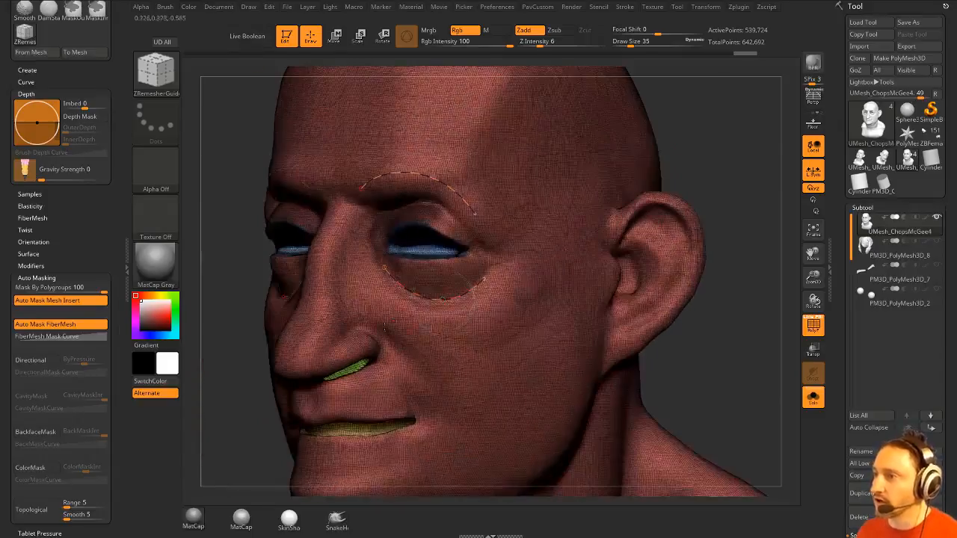
pyautogui.moveTo(708, 175)
pyautogui.mouseDown()
pyautogui.moveTo(726, 192)
pyautogui.moveTo(687, 216)
pyautogui.moveTo(578, 208)
pyautogui.mouseUp()
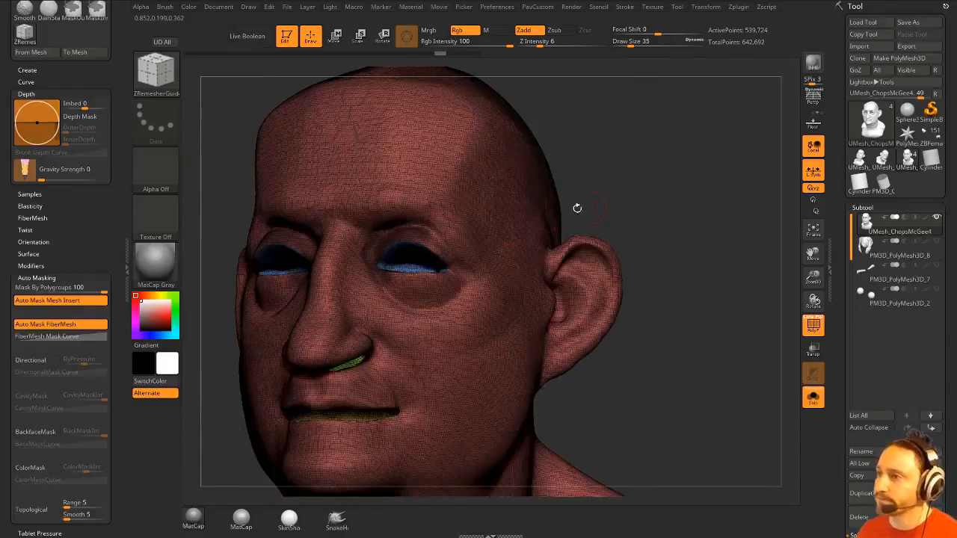
# - Hide the polyframe wire lines on the head while keeping the polygroup colours displayed
pyautogui.press('c')
pyautogui.moveTo(613, 161); pyautogui.dragTo(695, 179)
pyautogui.click(136, 296)
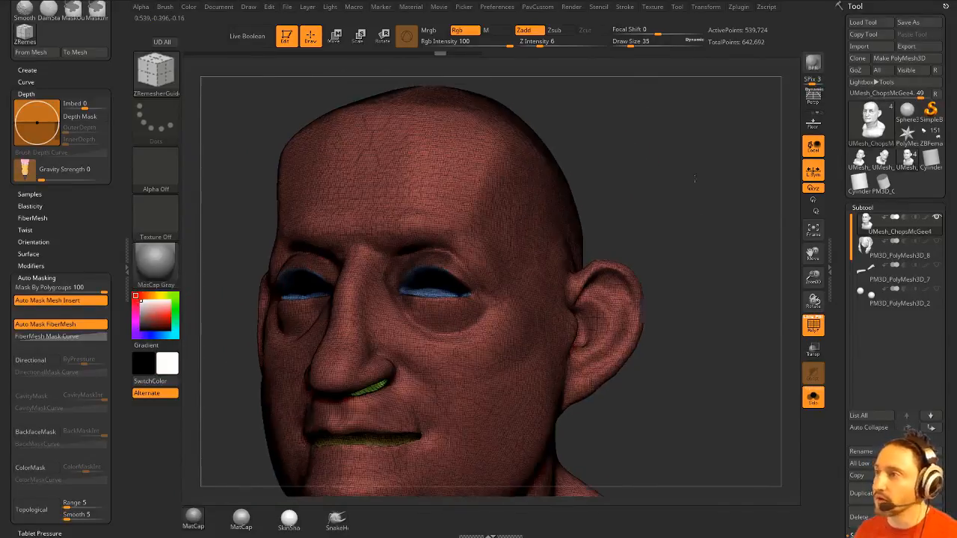
pyautogui.click(813, 323)
pyautogui.moveTo(232, 269); pyautogui.dragTo(451, 258)
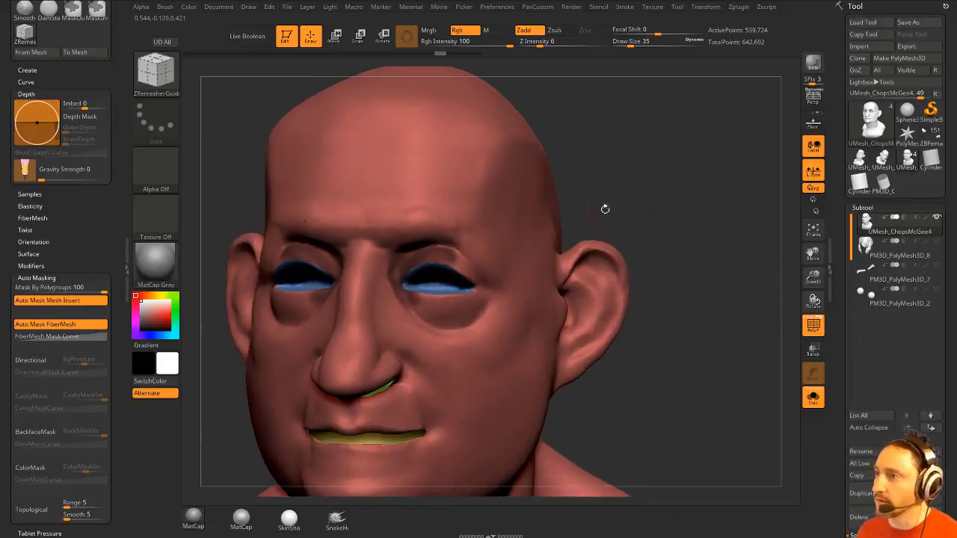
# - Set the draw size to 59 and paint a mask around both eye sockets and across the nose bridge with MaskPen
pyautogui.moveTo(604, 210); pyautogui.dragTo(645, 137)
pyautogui.press('s')
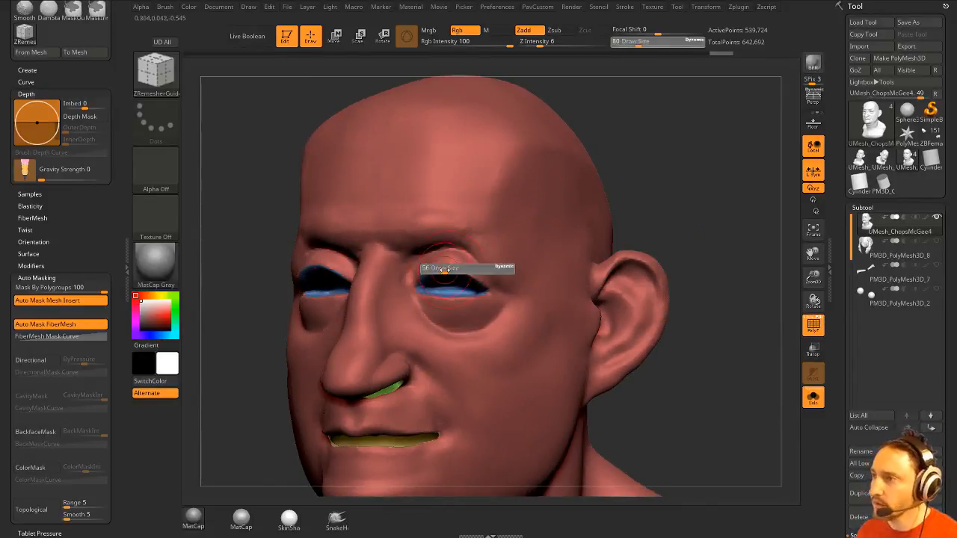
pyautogui.moveTo(445, 269); pyautogui.dragTo(448, 269)
pyautogui.moveTo(448, 265)
pyautogui.keyDown('ctrl'); pyautogui.mouseDown()
pyautogui.moveTo(390, 269)
pyautogui.moveTo(465, 259)
pyautogui.moveTo(486, 283)
pyautogui.moveTo(456, 329)
pyautogui.moveTo(397, 314)
pyautogui.moveTo(493, 302)
pyautogui.mouseUp(); pyautogui.keyUp('ctrl')
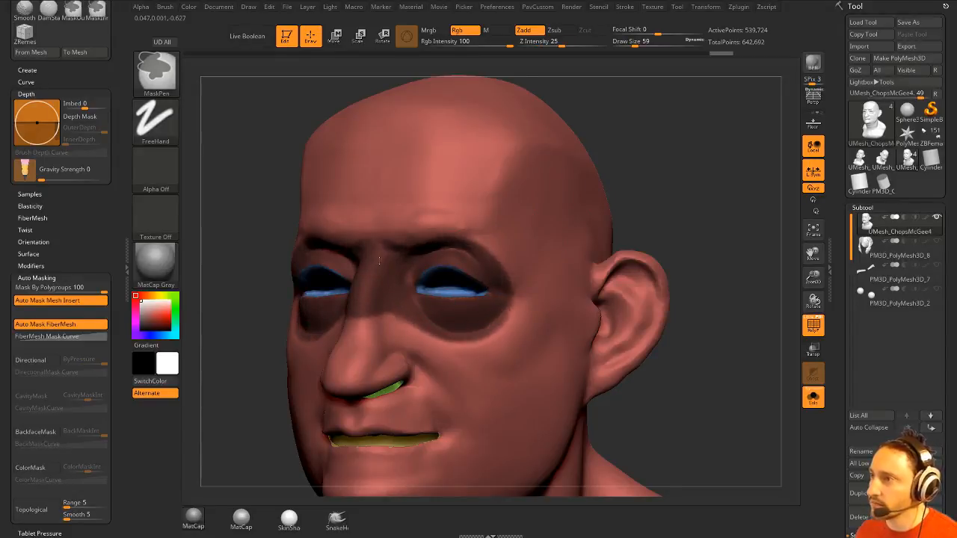
# - Set the draw size to 29 and erase the mask along the brow and the outer edge of the eye sockets
pyautogui.moveTo(685, 153); pyautogui.dragTo(710, 82)
pyautogui.click(628, 44)
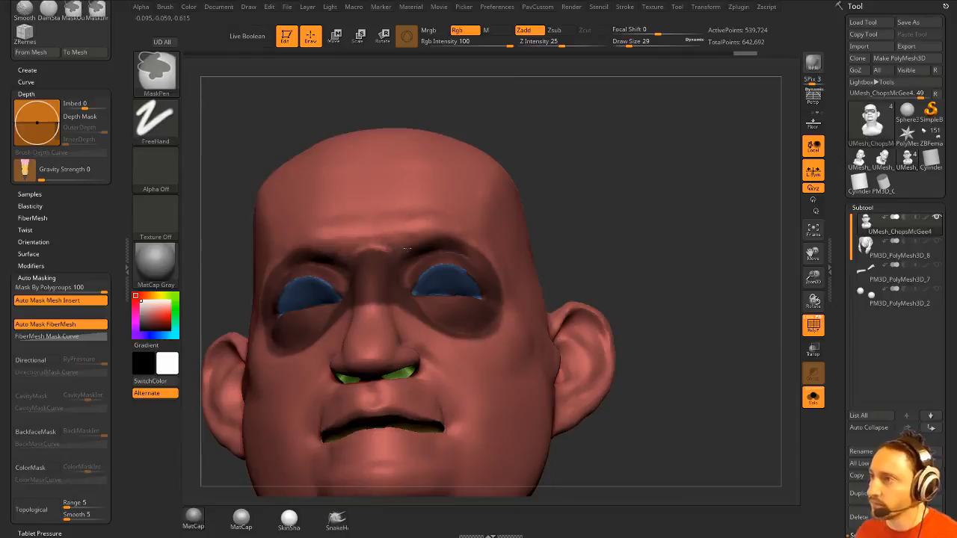
pyautogui.keyDown('ctrl'); pyautogui.keyDown('alt'); pyautogui.moveTo(407, 248); pyautogui.dragTo(459, 241); pyautogui.keyUp('alt'); pyautogui.keyUp('ctrl')
pyautogui.moveTo(649, 209)
pyautogui.mouseDown()
pyautogui.moveTo(569, 219)
pyautogui.moveTo(479, 251)
pyautogui.mouseUp()
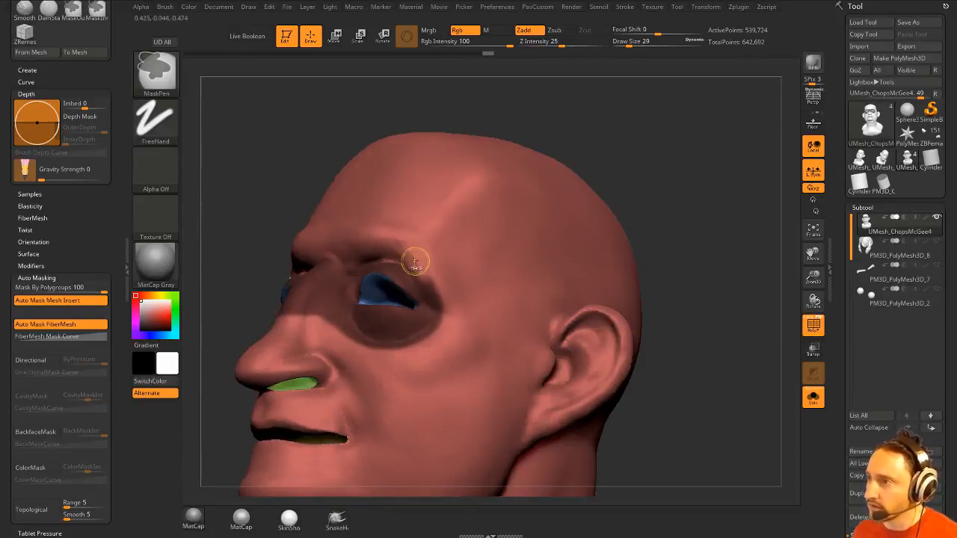
pyautogui.keyDown('ctrl'); pyautogui.keyDown('alt'); pyautogui.moveTo(416, 265); pyautogui.dragTo(444, 315); pyautogui.keyUp('alt'); pyautogui.keyUp('ctrl')
# - Clean up the mask's border beneath the eyes, at their outer corners and across the nose bridge
pyautogui.moveTo(701, 210); pyautogui.dragTo(654, 237)
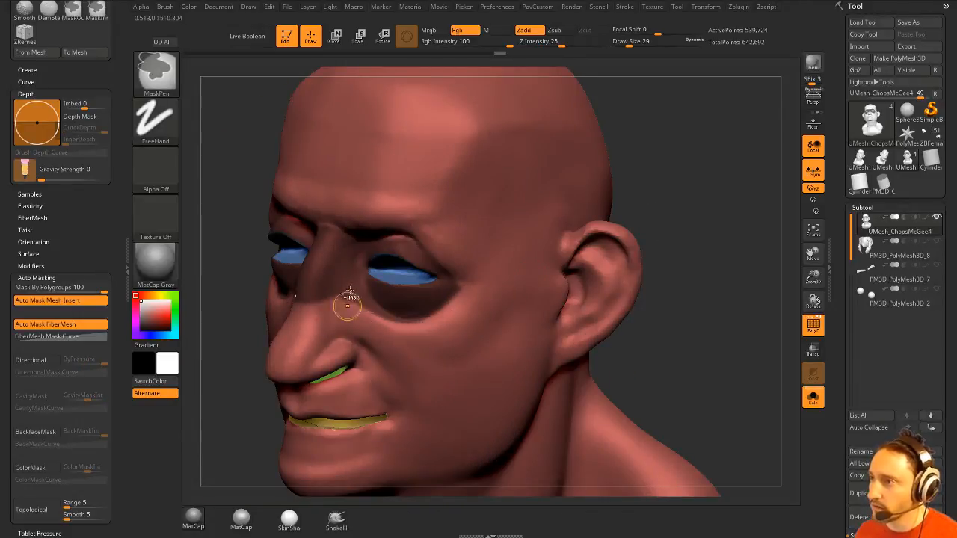
pyautogui.moveTo(486, 187)
pyautogui.mouseDown()
pyautogui.moveTo(577, 184)
pyautogui.moveTo(675, 227)
pyautogui.moveTo(718, 232)
pyautogui.mouseUp()
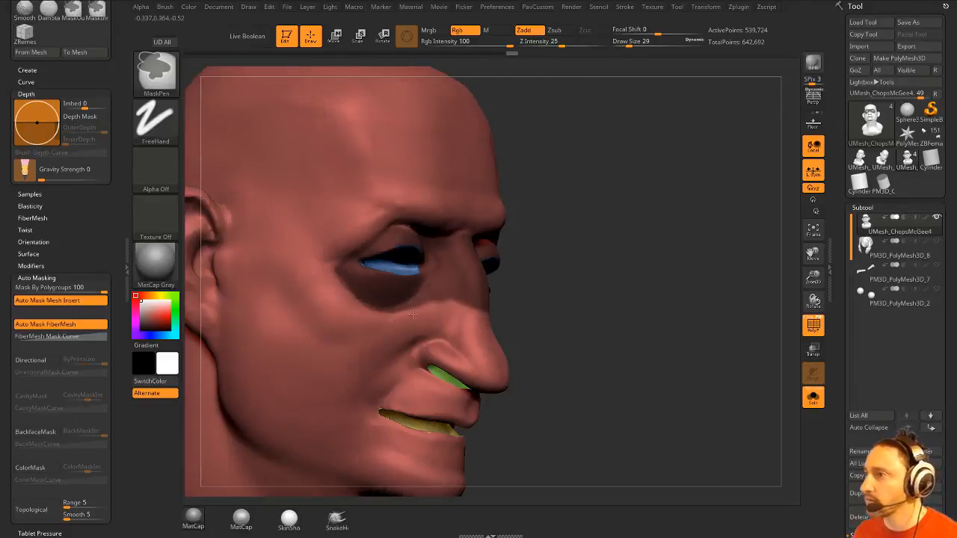
pyautogui.moveTo(595, 252); pyautogui.dragTo(453, 297)
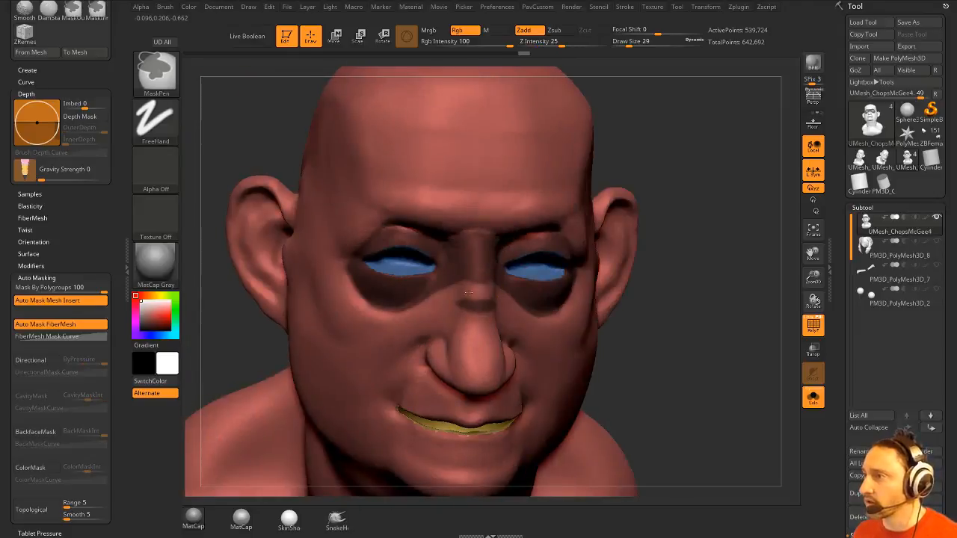
pyautogui.moveTo(650, 284)
pyautogui.mouseDown()
pyautogui.moveTo(688, 204)
pyautogui.moveTo(526, 261)
pyautogui.mouseUp()
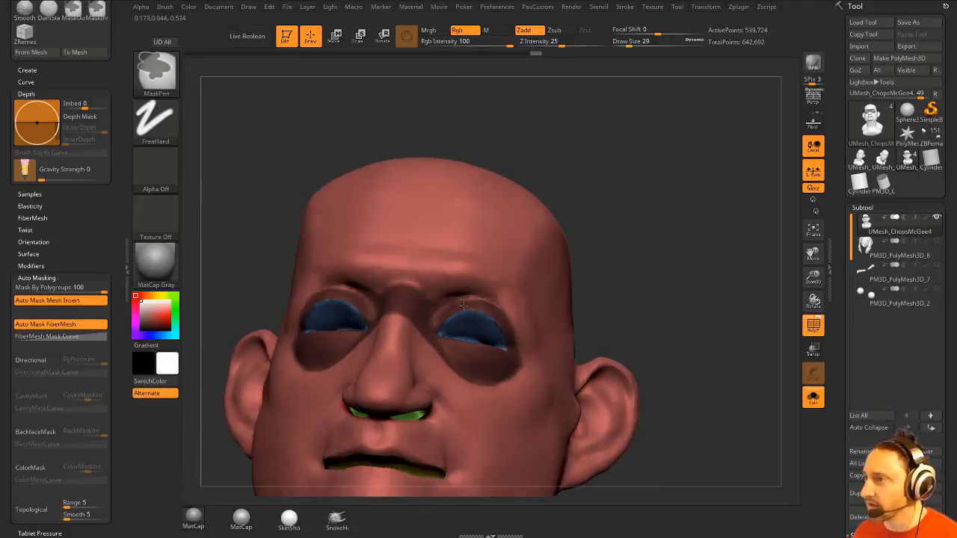
pyautogui.moveTo(703, 314); pyautogui.dragTo(523, 337)
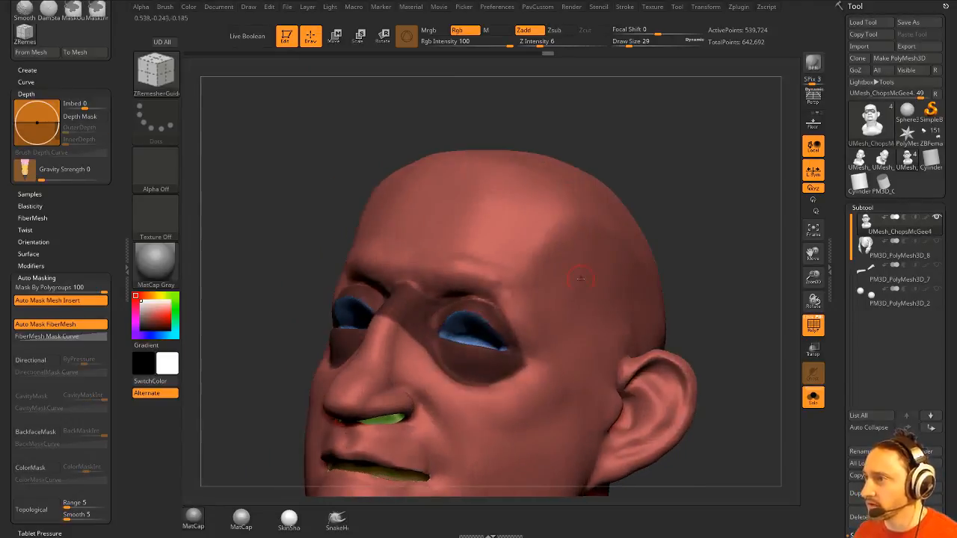
pyautogui.moveTo(487, 366); pyautogui.dragTo(509, 358)
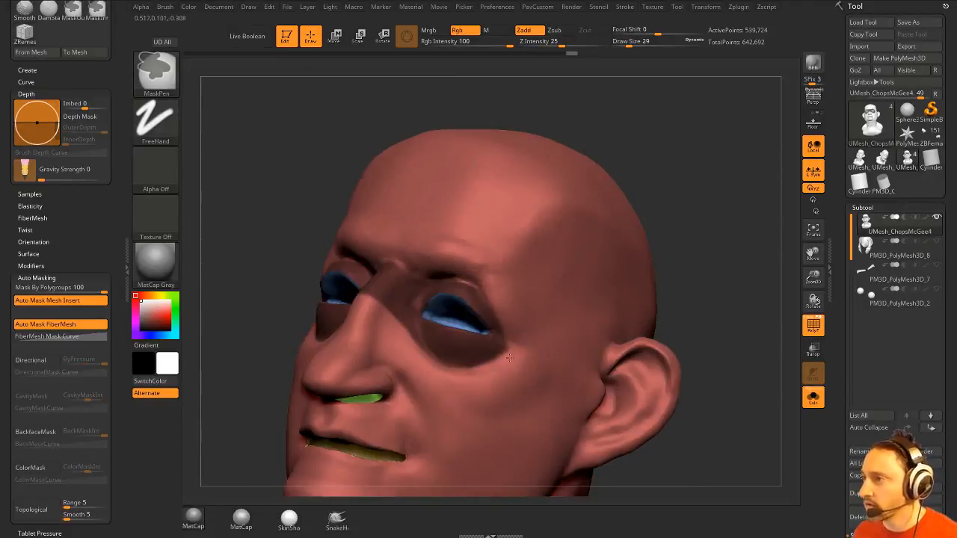
pyautogui.moveTo(581, 278)
pyautogui.mouseDown()
pyautogui.moveTo(668, 252)
pyautogui.moveTo(680, 284)
pyautogui.moveTo(726, 277)
pyautogui.mouseUp()
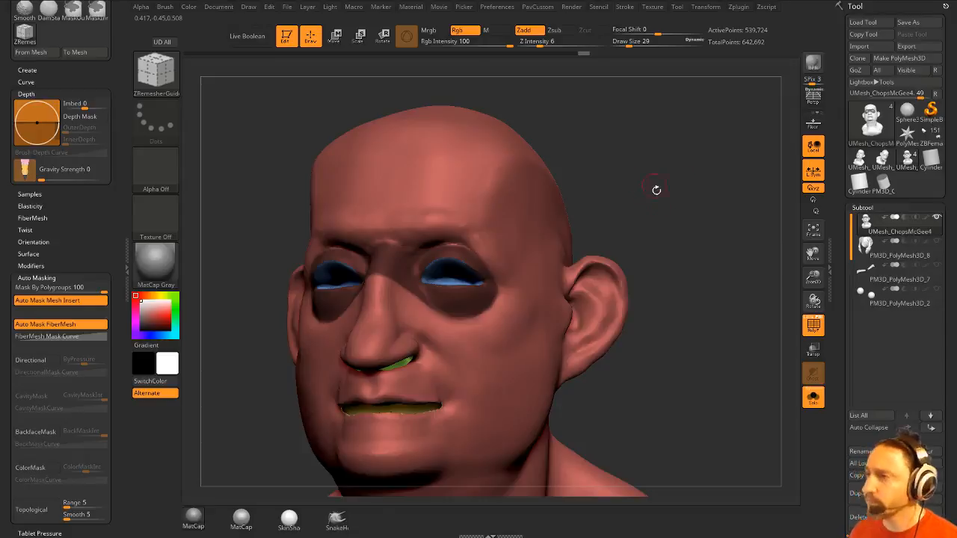
pyautogui.moveTo(657, 190); pyautogui.dragTo(689, 226)
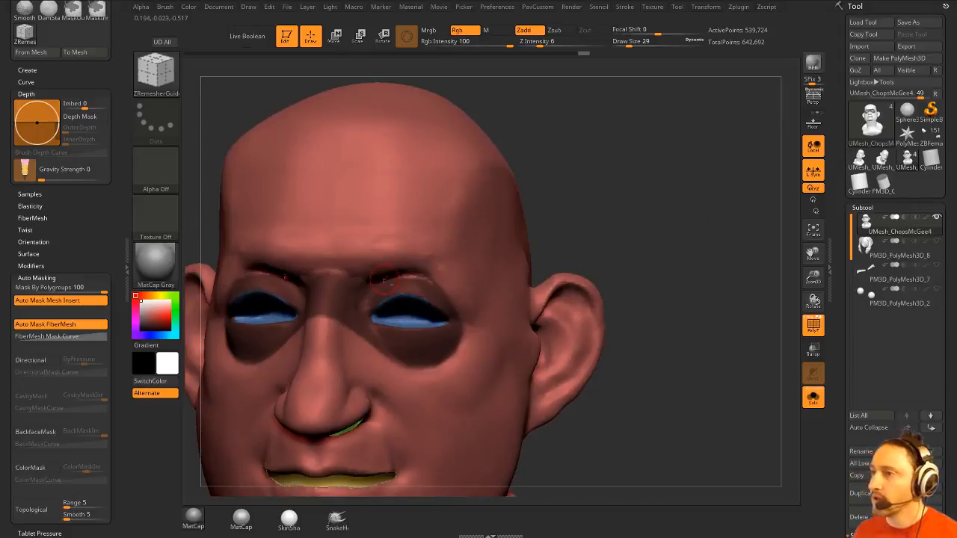
# - Choose the Standard brush, set the draw size to 39 and extend the mask over the brow above both eyes
pyautogui.press('b')
pyautogui.press('s')
pyautogui.press('t')
pyautogui.moveTo(579, 225); pyautogui.dragTo(591, 211)
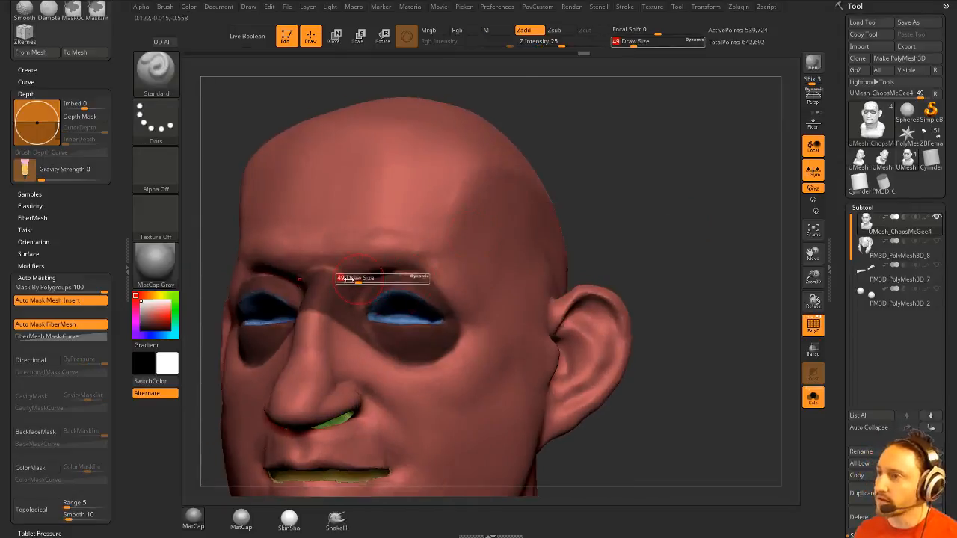
pyautogui.press('ctrl')
pyautogui.press('ctrl')
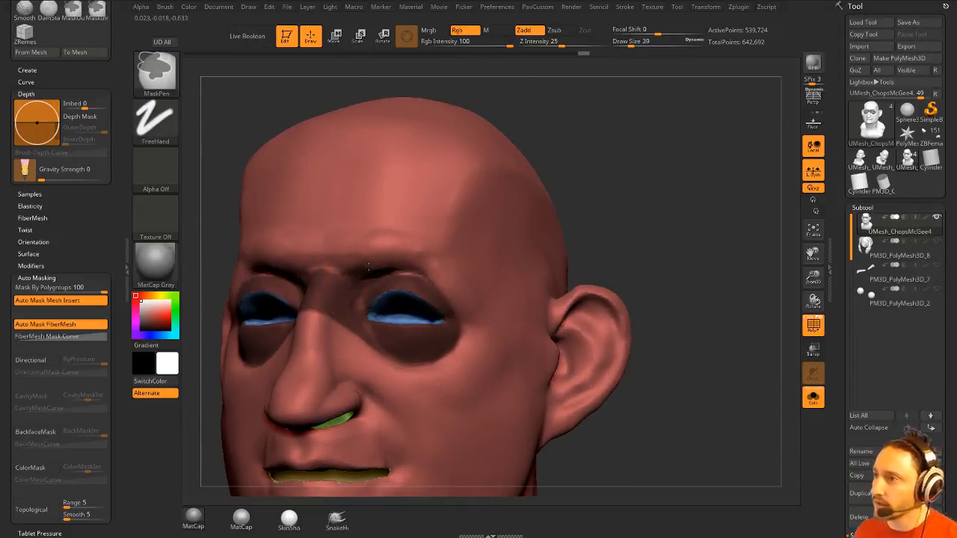
pyautogui.moveTo(368, 267)
pyautogui.keyDown('ctrl'); pyautogui.mouseDown()
pyautogui.moveTo(348, 266)
pyautogui.moveTo(445, 281)
pyautogui.moveTo(388, 274)
pyautogui.mouseUp(); pyautogui.keyUp('ctrl')
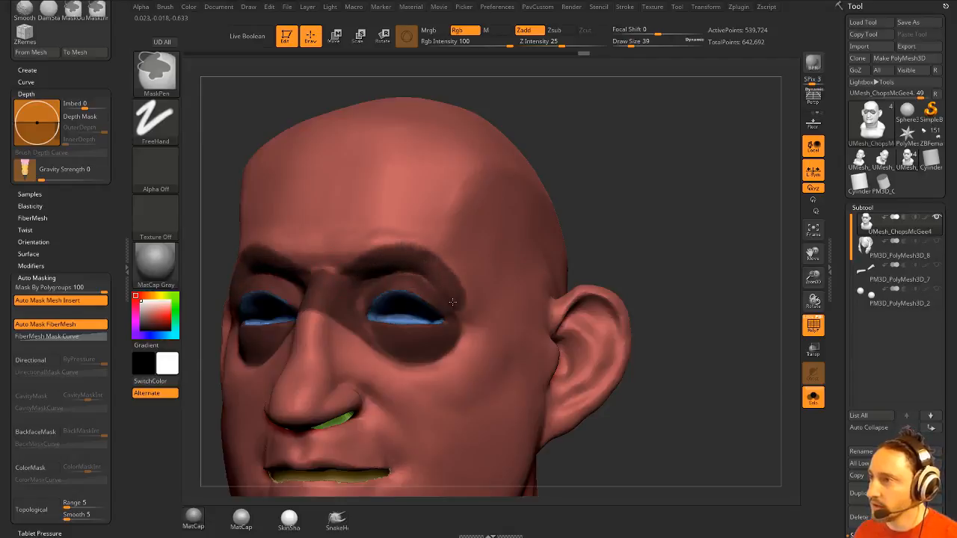
# - Extend the mask below the eye bags and around the outer corners to complete a band around both eyes
pyautogui.moveTo(613, 265)
pyautogui.mouseDown()
pyautogui.moveTo(623, 246)
pyautogui.moveTo(346, 316)
pyautogui.mouseUp()
pyautogui.press('ctrl')
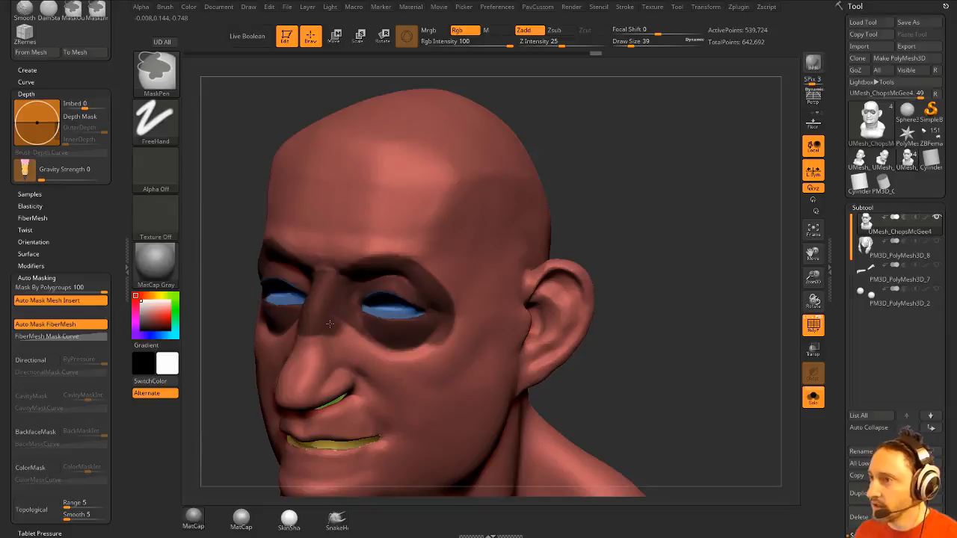
pyautogui.moveTo(361, 339)
pyautogui.keyDown('ctrl'); pyautogui.mouseDown()
pyautogui.moveTo(416, 357)
pyautogui.moveTo(455, 329)
pyautogui.mouseUp(); pyautogui.keyUp('ctrl')
pyautogui.moveTo(474, 296)
pyautogui.mouseDown()
pyautogui.moveTo(386, 327)
pyautogui.moveTo(437, 353)
pyautogui.mouseUp()
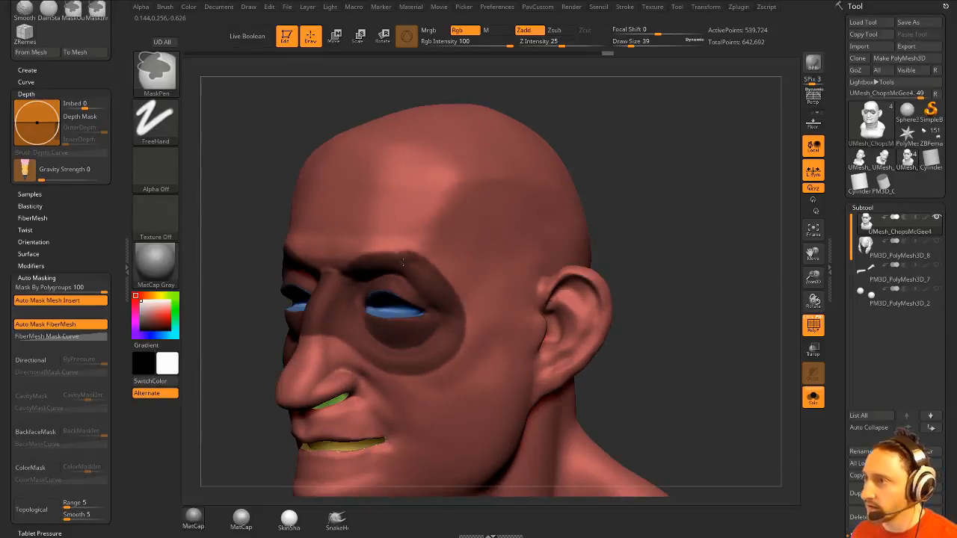
# - Convert the masked band around the eyes into a new polygroup
pyautogui.moveTo(617, 221)
pyautogui.keyDown('shift'); pyautogui.mouseDown()
pyautogui.moveTo(671, 207)
pyautogui.moveTo(645, 217)
pyautogui.moveTo(648, 230)
pyautogui.moveTo(676, 197)
pyautogui.mouseUp(); pyautogui.keyUp('shift')
pyautogui.hotkey('ctrl', 'w')
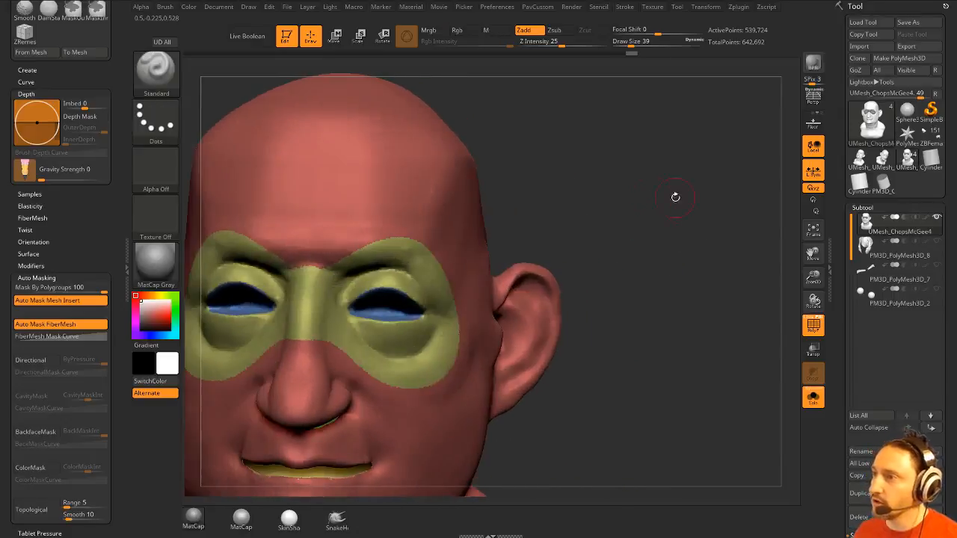
# - Set the draw size to 33 and mask the eyelids and eye bags inside the new eye-area polygroup
pyautogui.moveTo(609, 218); pyautogui.dragTo(591, 218)
pyautogui.press('s')
pyautogui.moveTo(400, 281); pyautogui.dragTo(418, 295)
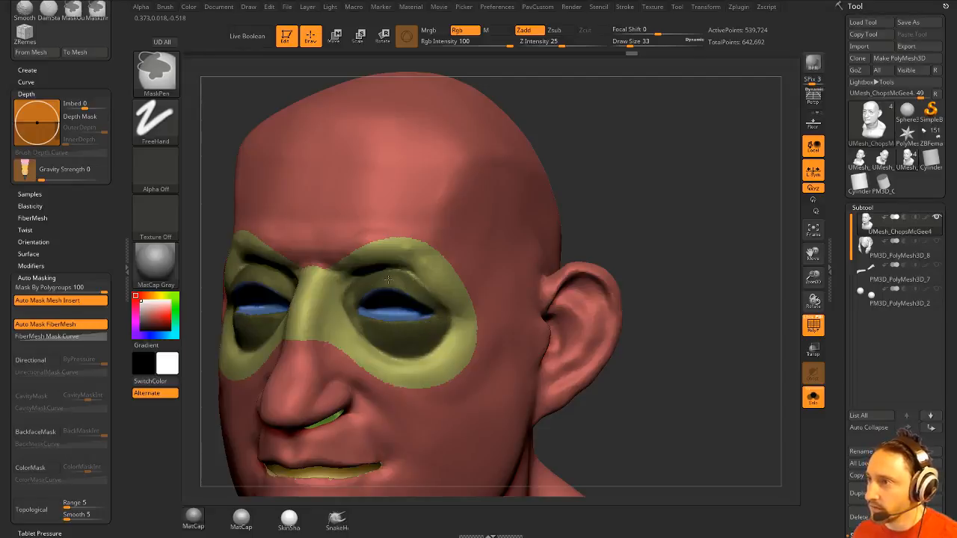
# - Finish the mask over the eyelids and eye bags and convert it into a new polygroup
pyautogui.moveTo(440, 311); pyautogui.dragTo(403, 265, button='right')
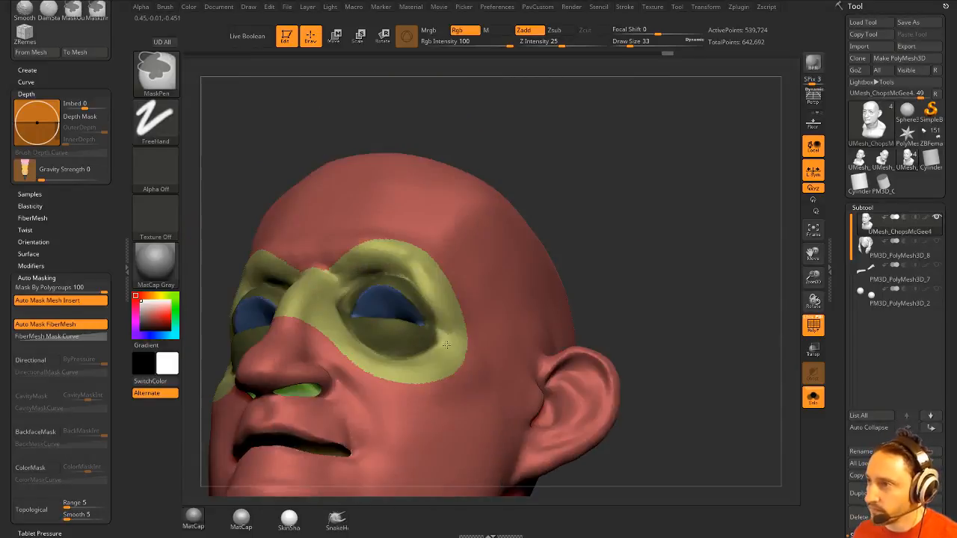
pyautogui.moveTo(616, 233); pyautogui.dragTo(627, 248)
pyautogui.moveTo(621, 202)
pyautogui.mouseDown()
pyautogui.moveTo(698, 246)
pyautogui.moveTo(696, 232)
pyautogui.moveTo(707, 233)
pyautogui.mouseUp()
pyautogui.hotkey('ctrl', 'z')
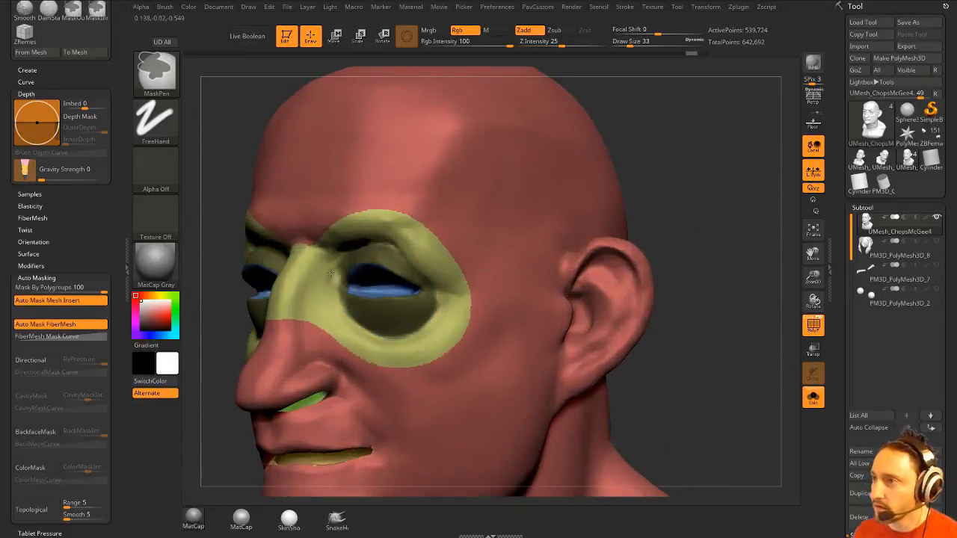
pyautogui.moveTo(651, 190); pyautogui.dragTo(719, 192)
pyautogui.hotkey('ctrl', 'w')
pyautogui.keyDown('alt'); pyautogui.moveTo(648, 229); pyautogui.dragTo(675, 215); pyautogui.keyUp('alt')
# - Set the draw size to 29, mask the lower nose and upper lip, and convert the masked area into a new polygroup
pyautogui.moveTo(710, 211); pyautogui.dragTo(602, 219)
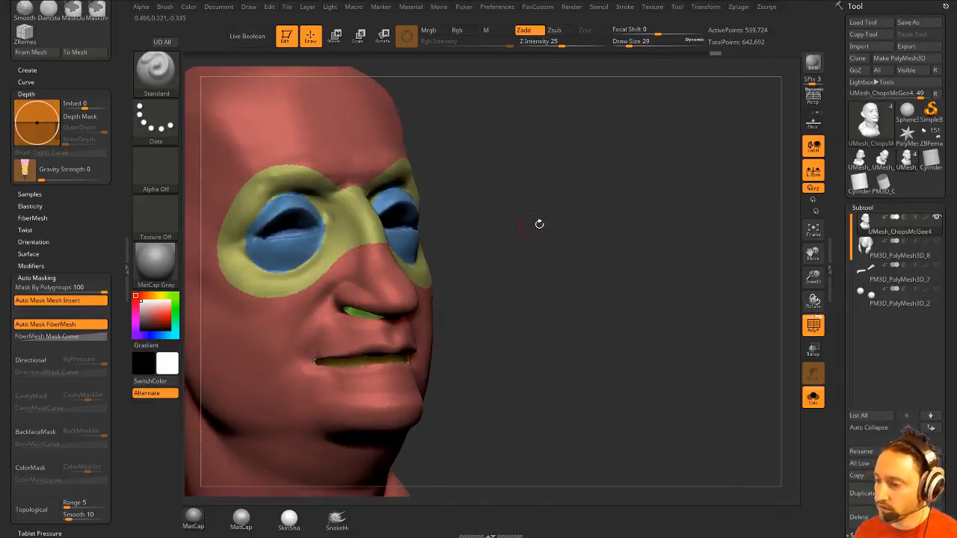
pyautogui.moveTo(540, 222); pyautogui.dragTo(564, 225)
pyautogui.press('ctrl')
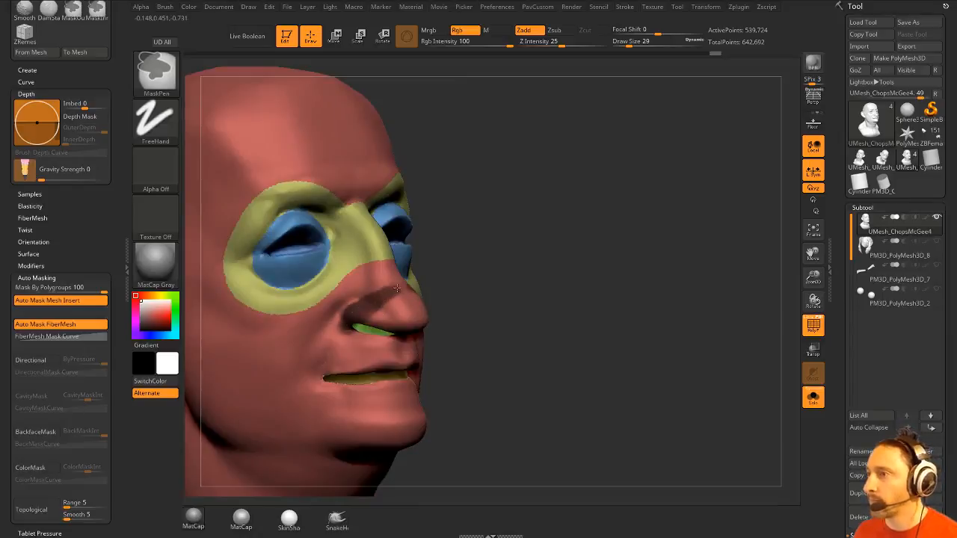
pyautogui.moveTo(396, 287); pyautogui.dragTo(346, 323, button='right')
pyautogui.moveTo(394, 279); pyautogui.dragTo(439, 292, button='right')
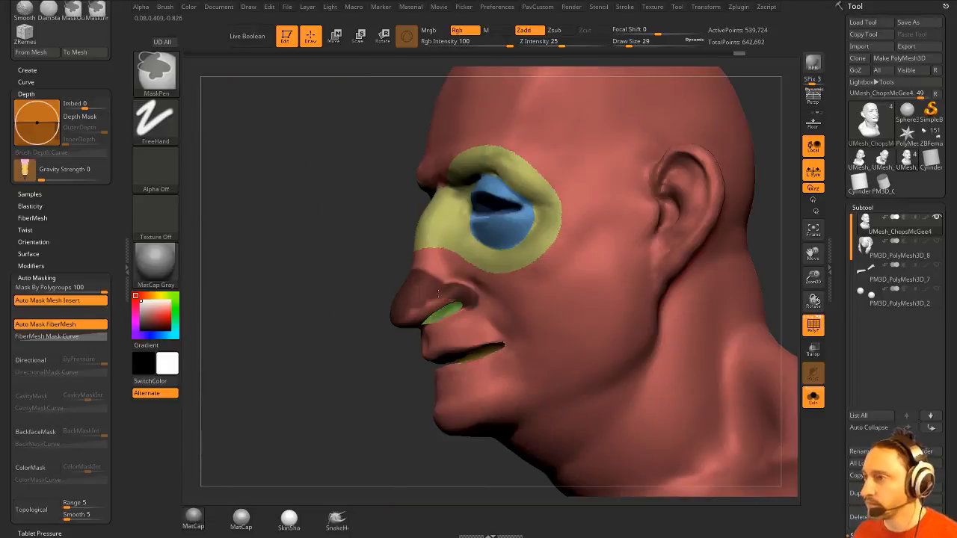
pyautogui.moveTo(401, 321)
pyautogui.mouseDown(button='right')
pyautogui.moveTo(374, 337)
pyautogui.moveTo(385, 335)
pyautogui.moveTo(365, 329)
pyautogui.moveTo(390, 308)
pyautogui.mouseUp(button='right')
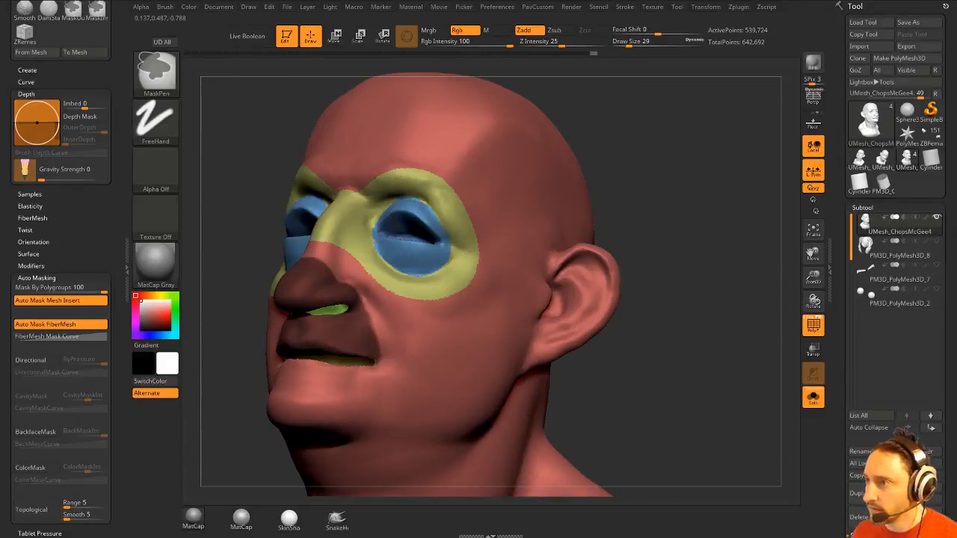
pyautogui.moveTo(514, 268); pyautogui.dragTo(421, 279, button='right')
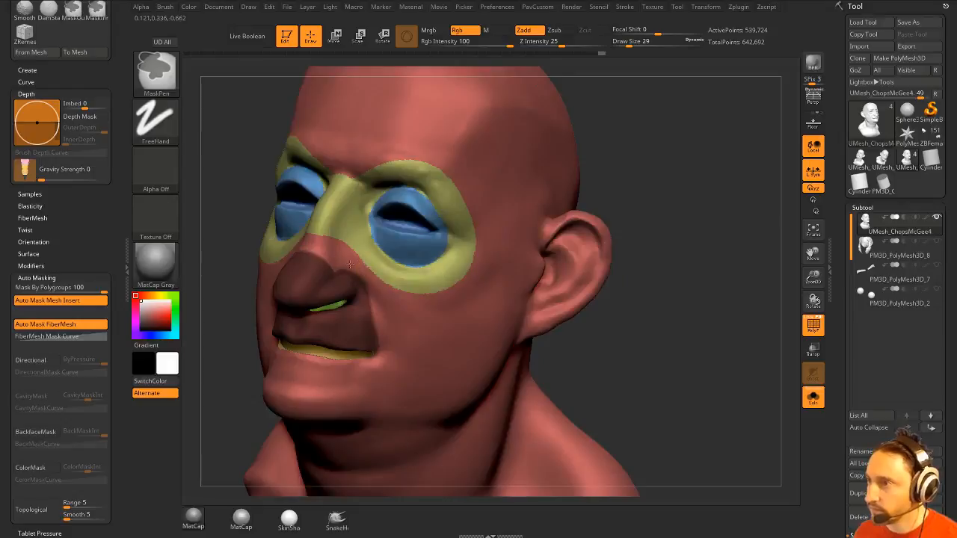
pyautogui.moveTo(349, 263)
pyautogui.mouseDown(button='right')
pyautogui.moveTo(655, 251)
pyautogui.moveTo(485, 267)
pyautogui.mouseUp(button='right')
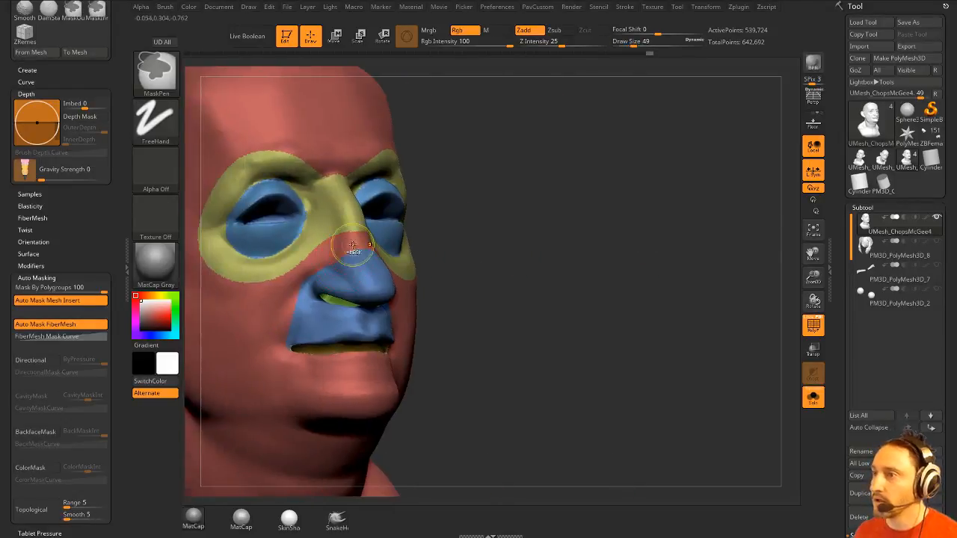
# - With draw size 49, mask a band around the nose, mouth and chin and convert it into a new polygroup
pyautogui.moveTo(354, 250)
pyautogui.keyDown('ctrl'); pyautogui.mouseDown()
pyautogui.moveTo(297, 274)
pyautogui.moveTo(276, 361)
pyautogui.moveTo(357, 381)
pyautogui.moveTo(344, 397)
pyautogui.moveTo(377, 397)
pyautogui.moveTo(322, 364)
pyautogui.mouseUp(); pyautogui.keyUp('ctrl')
pyautogui.moveTo(461, 323)
pyautogui.mouseDown()
pyautogui.moveTo(323, 429)
pyautogui.moveTo(690, 262)
pyautogui.moveTo(678, 248)
pyautogui.moveTo(690, 282)
pyautogui.moveTo(660, 243)
pyautogui.mouseUp()
pyautogui.press('ctrl')
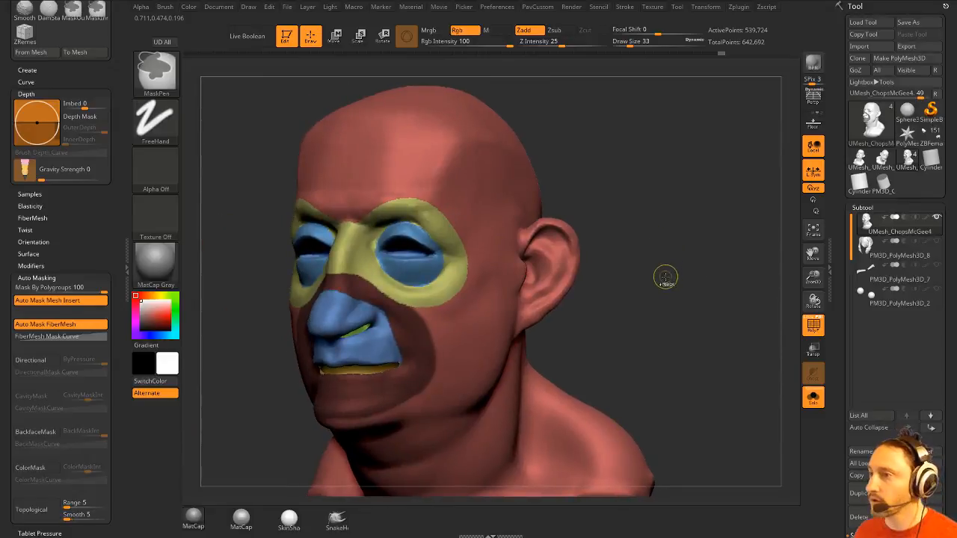
pyautogui.moveTo(658, 281)
pyautogui.keyDown('alt'); pyautogui.mouseDown()
pyautogui.moveTo(675, 291)
pyautogui.moveTo(682, 283)
pyautogui.moveTo(488, 286)
pyautogui.mouseUp(); pyautogui.keyUp('alt')
pyautogui.keyDown('ctrl'); pyautogui.click(678, 286); pyautogui.keyUp('ctrl')
# - Set the draw size to 37 and mask the inner folds and lobe of the ear
pyautogui.press('s')
pyautogui.moveTo(568, 252)
pyautogui.mouseDown()
pyautogui.moveTo(620, 258)
pyautogui.moveTo(531, 265)
pyautogui.mouseUp()
pyautogui.press('ctrl')
pyautogui.moveTo(466, 290)
pyautogui.keyDown('ctrl'); pyautogui.mouseDown()
pyautogui.moveTo(486, 283)
pyautogui.moveTo(496, 292)
pyautogui.mouseUp(); pyautogui.keyUp('ctrl')
pyautogui.moveTo(616, 246); pyautogui.dragTo(538, 254)
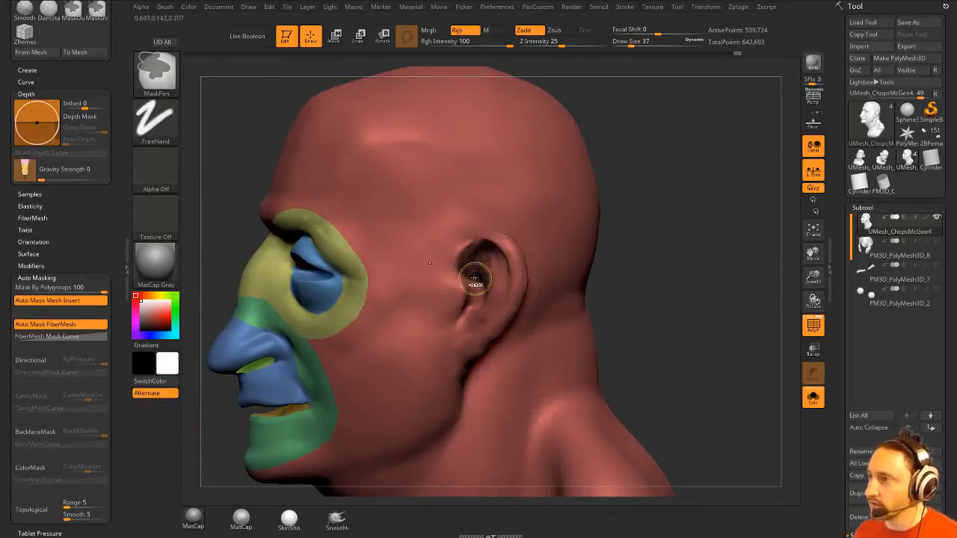
pyautogui.keyDown('ctrl'); pyautogui.moveTo(474, 278); pyautogui.dragTo(483, 284); pyautogui.keyUp('ctrl')
pyautogui.moveTo(585, 241)
pyautogui.mouseDown()
pyautogui.moveTo(478, 281)
pyautogui.moveTo(467, 348)
pyautogui.mouseUp()
pyautogui.moveTo(613, 299); pyautogui.dragTo(536, 265)
pyautogui.keyDown('ctrl'); pyautogui.moveTo(464, 322); pyautogui.dragTo(452, 351); pyautogui.keyUp('ctrl')
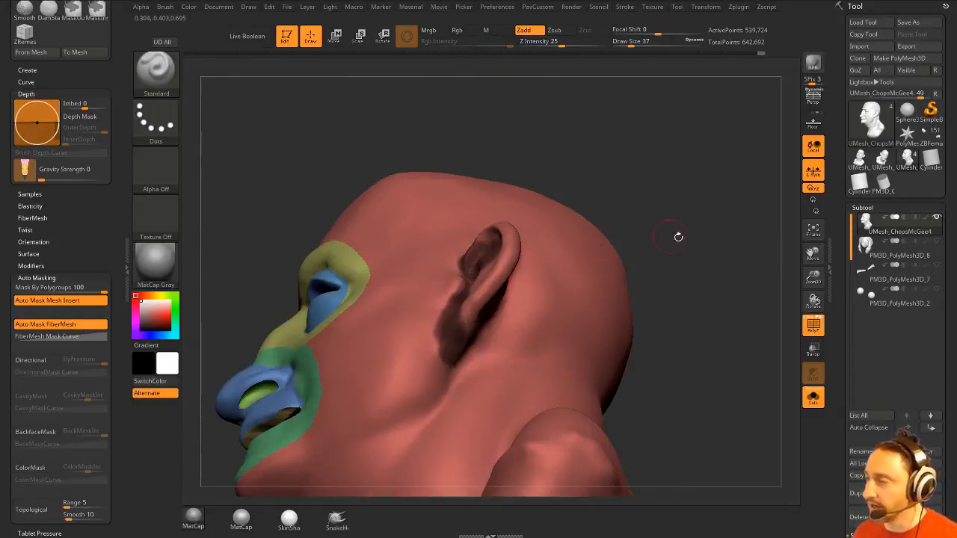
# - Extend the ear mask over the back of the ear and along its underside
pyautogui.moveTo(678, 237)
pyautogui.mouseDown()
pyautogui.moveTo(460, 326)
pyautogui.moveTo(514, 308)
pyautogui.moveTo(532, 282)
pyautogui.mouseUp()
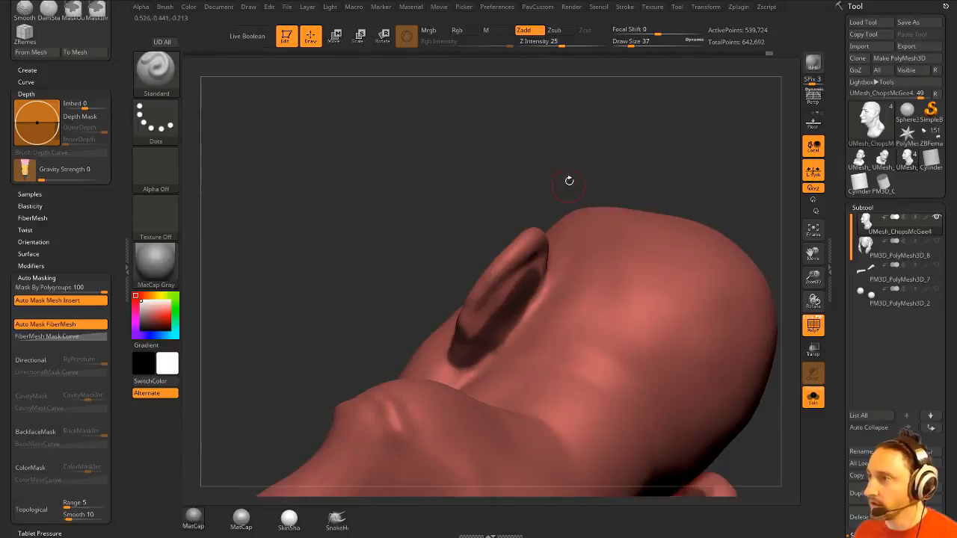
pyautogui.moveTo(568, 180)
pyautogui.mouseDown()
pyautogui.moveTo(508, 300)
pyautogui.moveTo(542, 259)
pyautogui.mouseUp()
pyautogui.moveTo(464, 195)
pyautogui.mouseDown()
pyautogui.moveTo(628, 232)
pyautogui.moveTo(569, 269)
pyautogui.mouseUp()
pyautogui.moveTo(643, 224)
pyautogui.mouseDown()
pyautogui.moveTo(513, 273)
pyautogui.moveTo(530, 302)
pyautogui.mouseUp()
pyautogui.moveTo(505, 343)
pyautogui.mouseDown()
pyautogui.moveTo(536, 331)
pyautogui.moveTo(552, 290)
pyautogui.mouseUp()
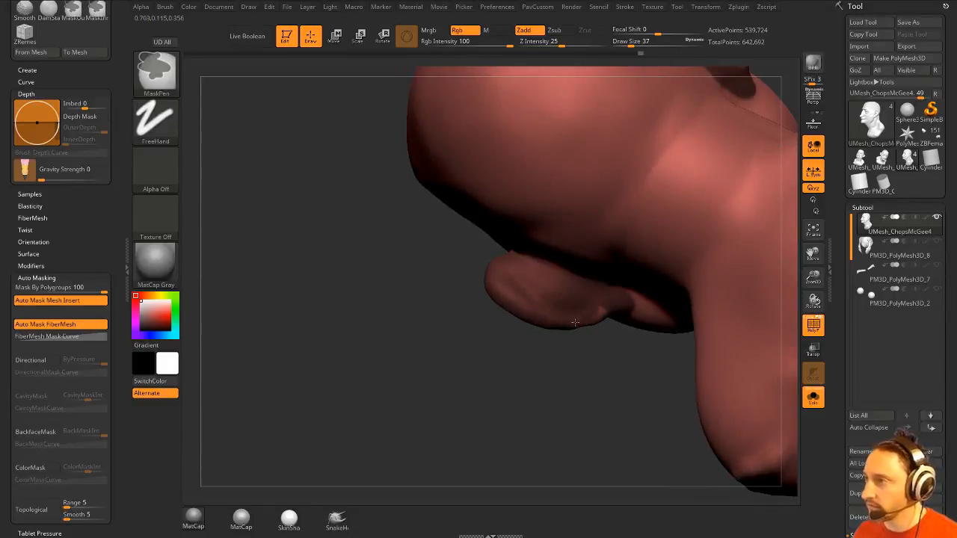
pyautogui.keyDown('ctrl'); pyautogui.moveTo(575, 323); pyautogui.dragTo(598, 315); pyautogui.keyUp('ctrl')
# - Complete the mask over the ear's upper rim, inner folds and the lobe where it meets the cheek
pyautogui.moveTo(521, 399); pyautogui.dragTo(648, 234)
pyautogui.moveTo(486, 318)
pyautogui.keyDown('ctrl'); pyautogui.mouseDown()
pyautogui.moveTo(499, 340)
pyautogui.moveTo(517, 264)
pyautogui.mouseUp(); pyautogui.keyUp('ctrl')
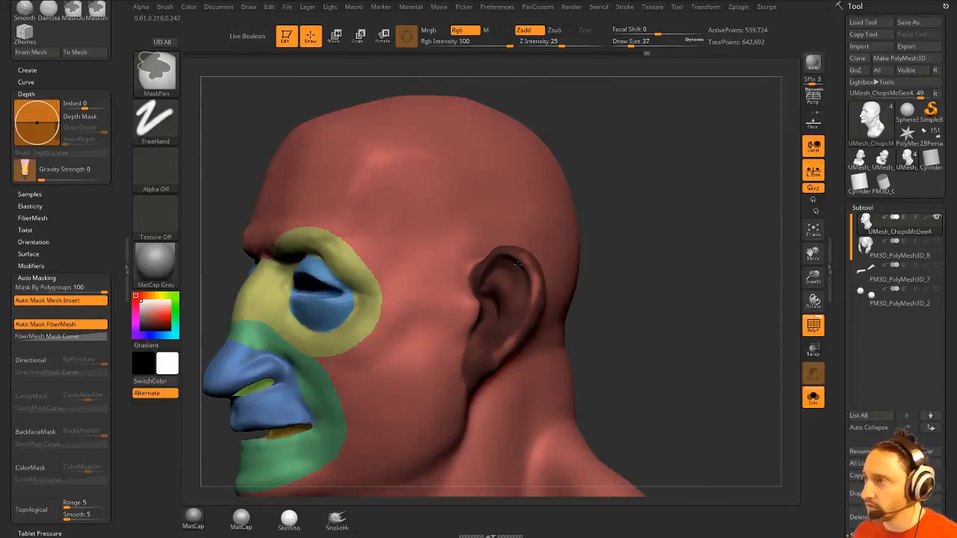
pyautogui.keyDown('ctrl'); pyautogui.moveTo(508, 340); pyautogui.dragTo(506, 350); pyautogui.keyUp('ctrl')
pyautogui.moveTo(618, 303); pyautogui.dragTo(621, 247)
pyautogui.keyDown('ctrl'); pyautogui.moveTo(507, 330); pyautogui.dragTo(490, 344); pyautogui.keyUp('ctrl')
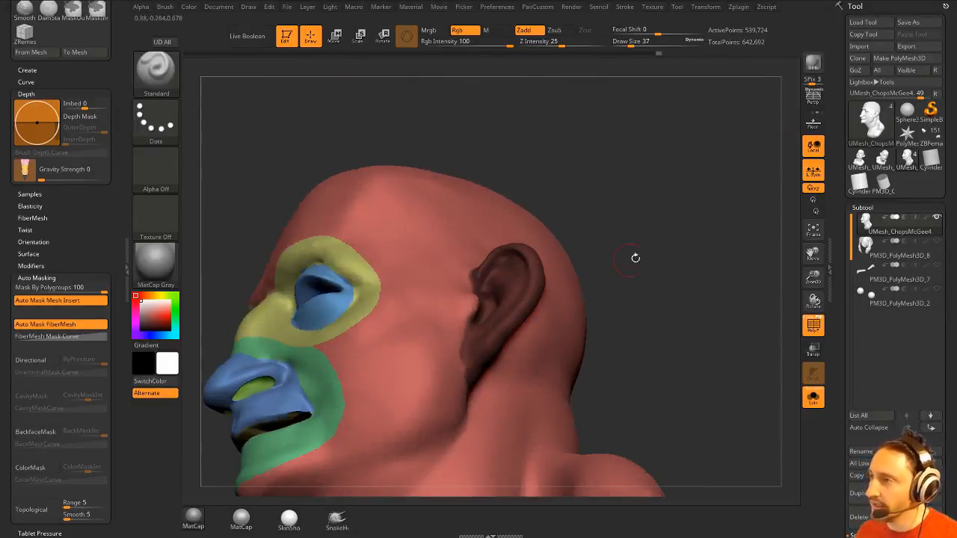
pyautogui.moveTo(635, 257); pyautogui.dragTo(590, 260)
pyautogui.moveTo(675, 186); pyautogui.dragTo(487, 322)
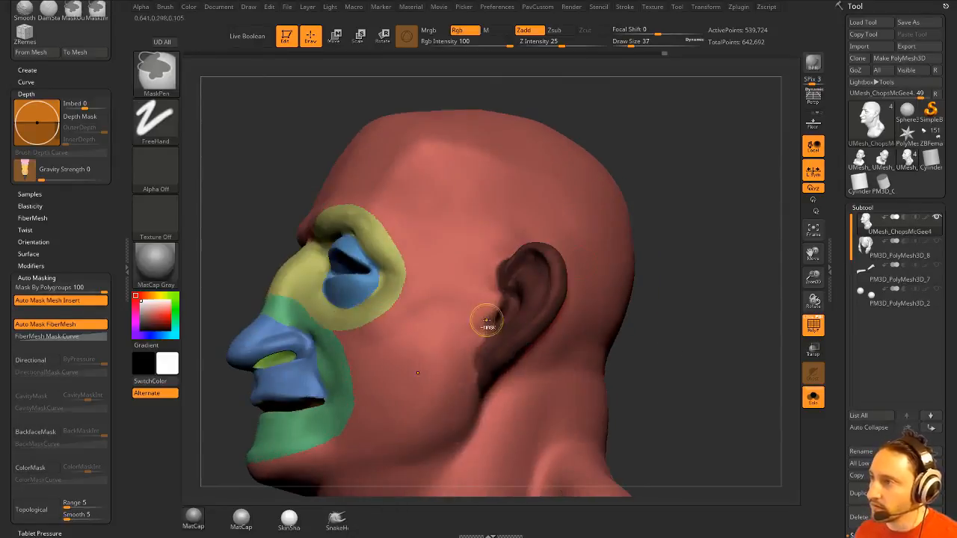
pyautogui.moveTo(666, 314); pyautogui.dragTo(568, 284)
pyautogui.keyDown('ctrl'); pyautogui.moveTo(476, 373); pyautogui.dragTo(451, 361); pyautogui.keyUp('ctrl')
# - Convert the masked ears into a new polygroup
pyautogui.moveTo(636, 150); pyautogui.dragTo(684, 211)
pyautogui.moveTo(213, 276); pyautogui.dragTo(305, 291)
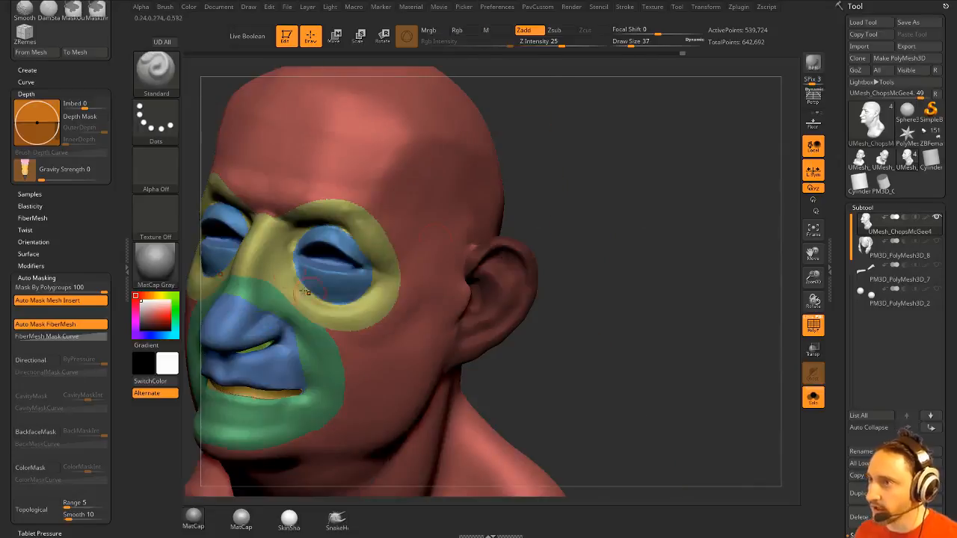
pyautogui.moveTo(580, 237); pyautogui.dragTo(505, 256)
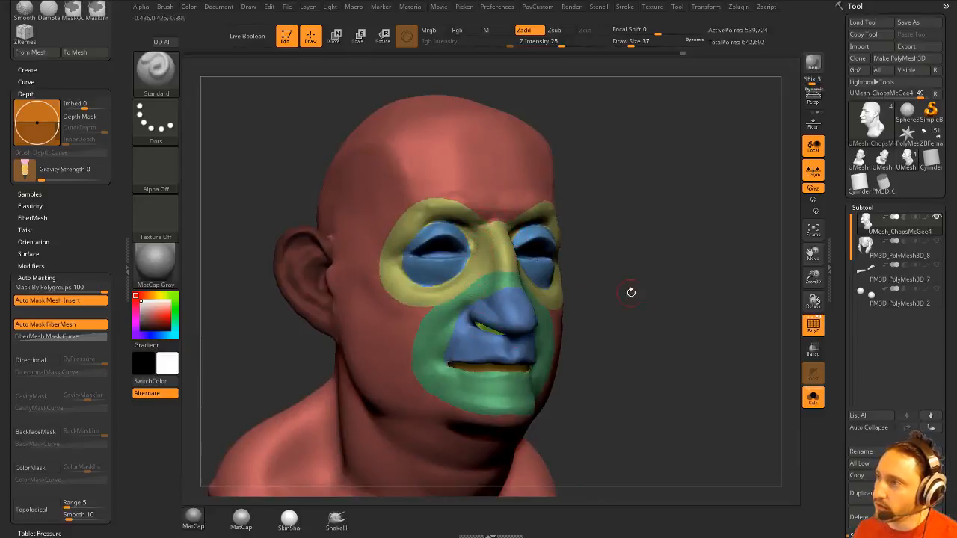
pyautogui.moveTo(631, 293)
pyautogui.mouseDown()
pyautogui.moveTo(576, 263)
pyautogui.moveTo(656, 267)
pyautogui.moveTo(648, 271)
pyautogui.moveTo(618, 227)
pyautogui.moveTo(677, 228)
pyautogui.mouseUp()
pyautogui.press('ctrl')
pyautogui.hotkey('ctrl', 'w')
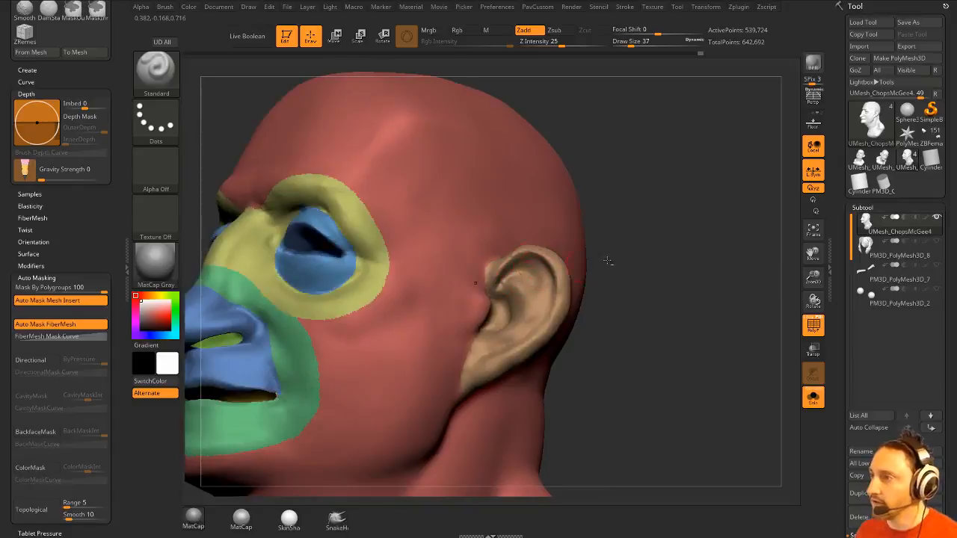
pyautogui.keyDown('alt'); pyautogui.moveTo(608, 260); pyautogui.dragTo(586, 284); pyautogui.keyUp('alt')
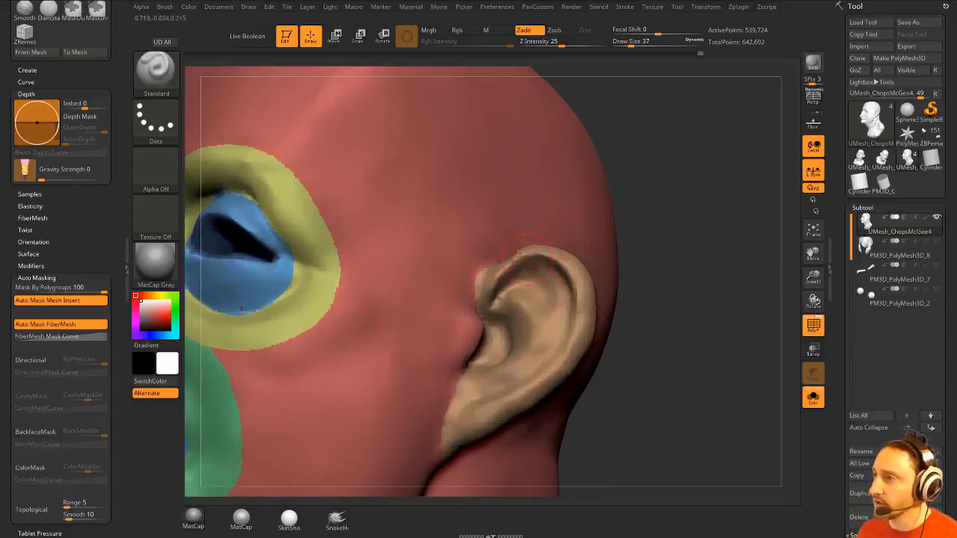
pyautogui.keyDown('alt'); pyautogui.moveTo(677, 258); pyautogui.dragTo(637, 229); pyautogui.keyUp('alt')
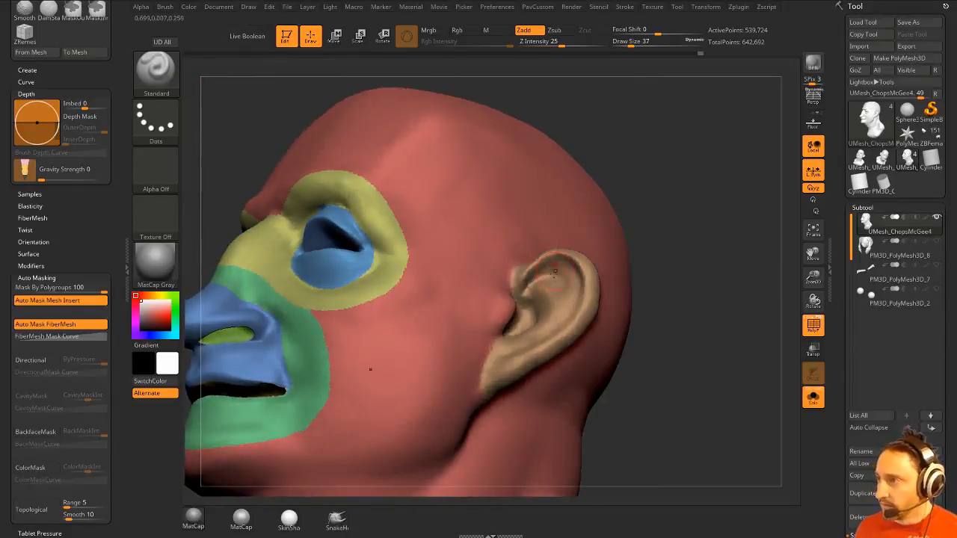
# - Open the tool's Polygroups settings and examine the options for merging groups
pyautogui.moveTo(836, 335); pyautogui.dragTo(842, 212)
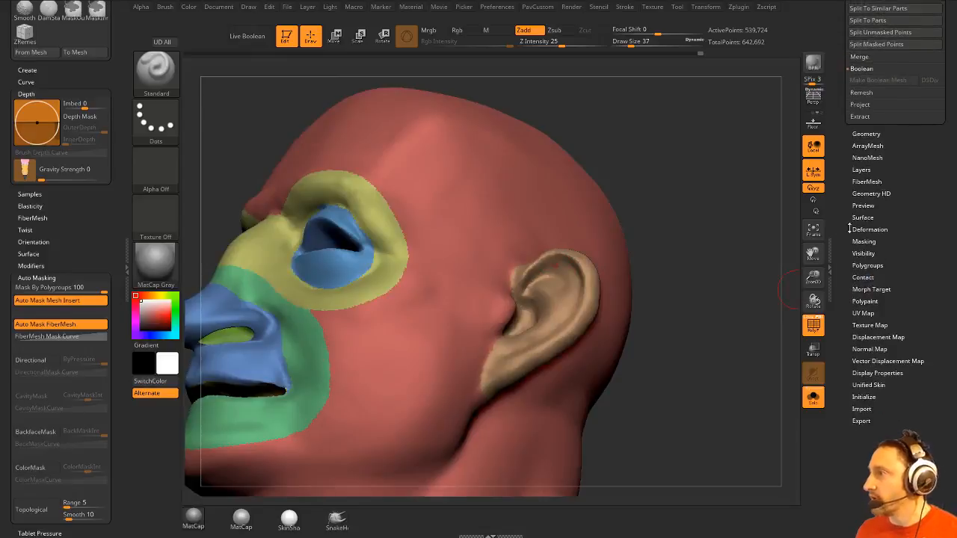
pyautogui.press('shift')
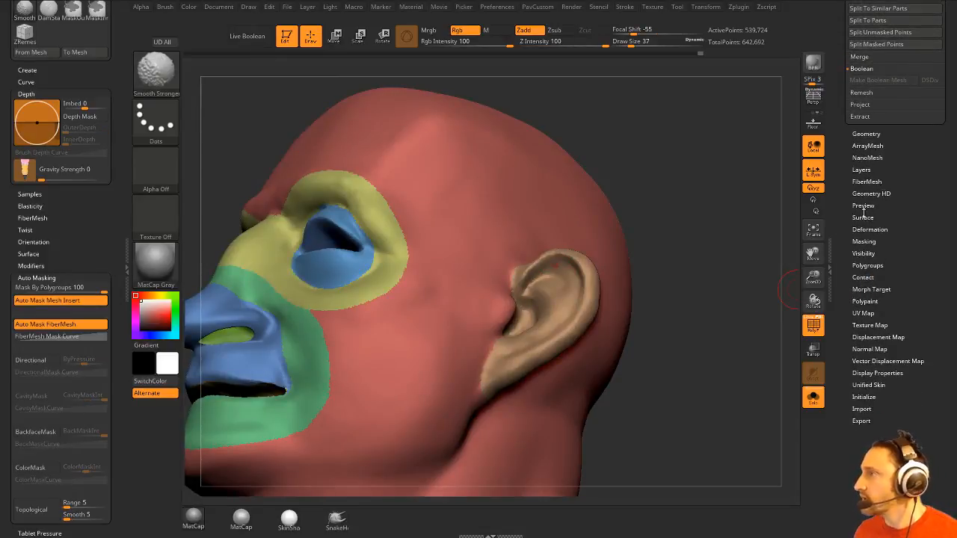
pyautogui.click(867, 266)
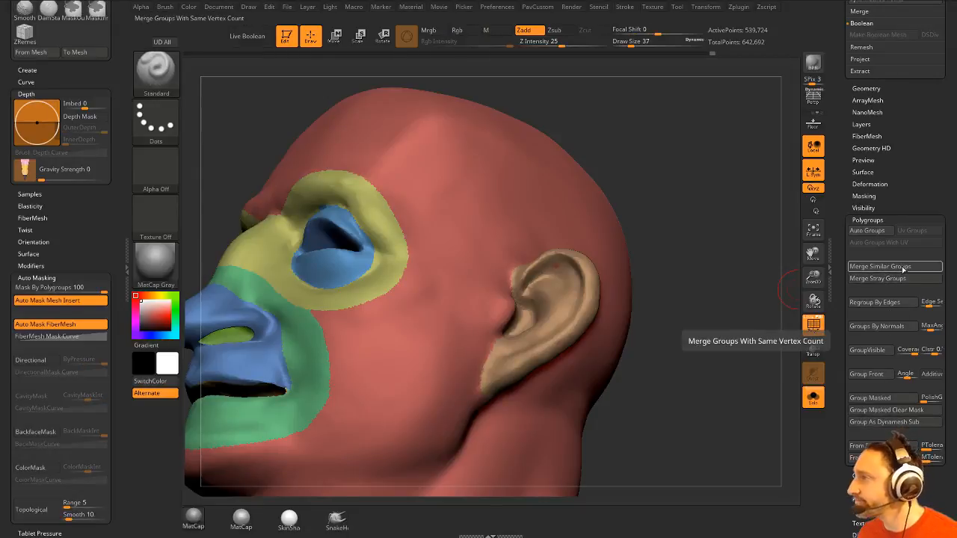
pyautogui.moveTo(736, 266); pyautogui.dragTo(746, 281)
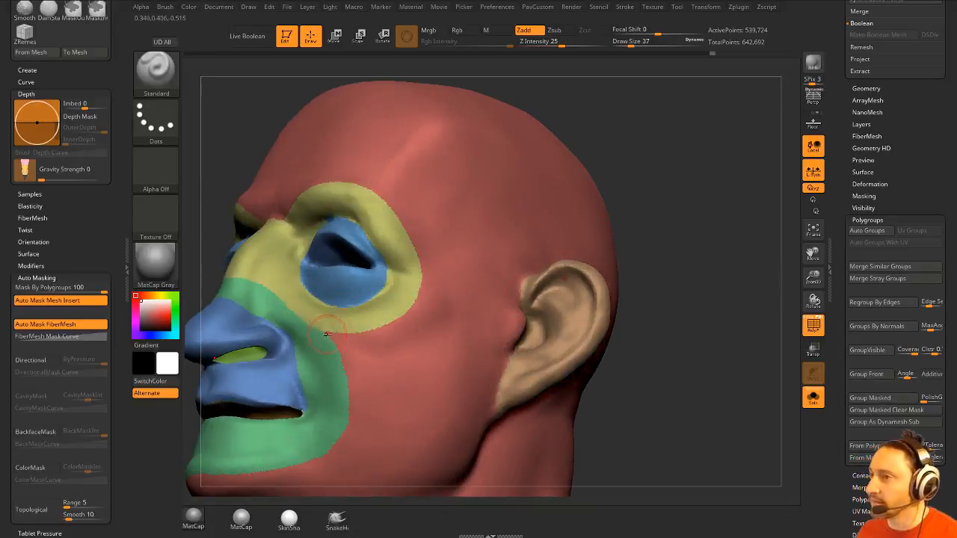
# - Isolate the main head skin polygroup and regroup its visible parts with Auto Groups
pyautogui.keyDown('ctrl'); pyautogui.keyDown('shift'); pyautogui.click(568, 278); pyautogui.keyUp('shift'); pyautogui.keyUp('ctrl')
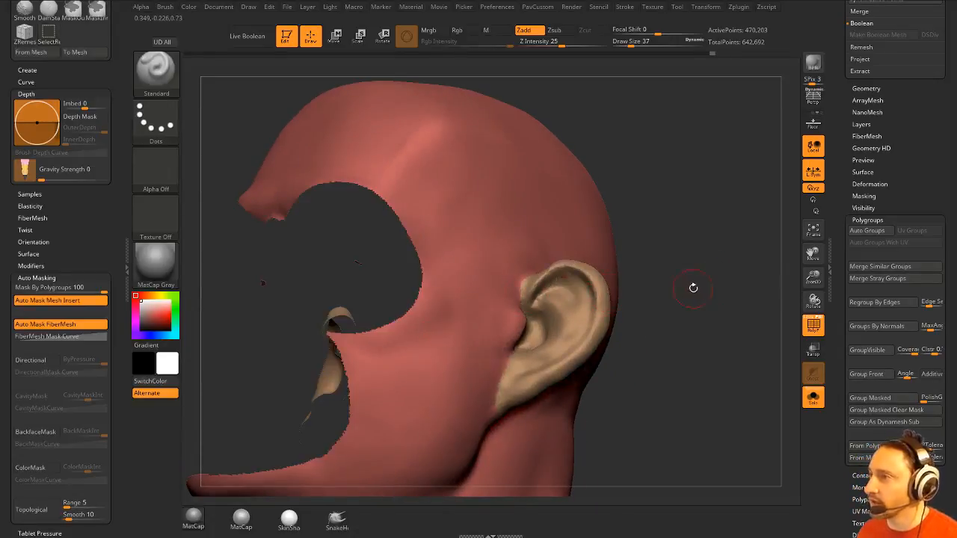
pyautogui.keyDown('ctrl'); pyautogui.keyDown('shift'); pyautogui.click(695, 284); pyautogui.keyUp('shift'); pyautogui.keyUp('ctrl')
pyautogui.keyDown('ctrl'); pyautogui.keyDown('shift'); pyautogui.click(604, 241); pyautogui.keyUp('shift'); pyautogui.keyUp('ctrl')
pyautogui.moveTo(656, 252); pyautogui.dragTo(682, 235)
pyautogui.press('2')
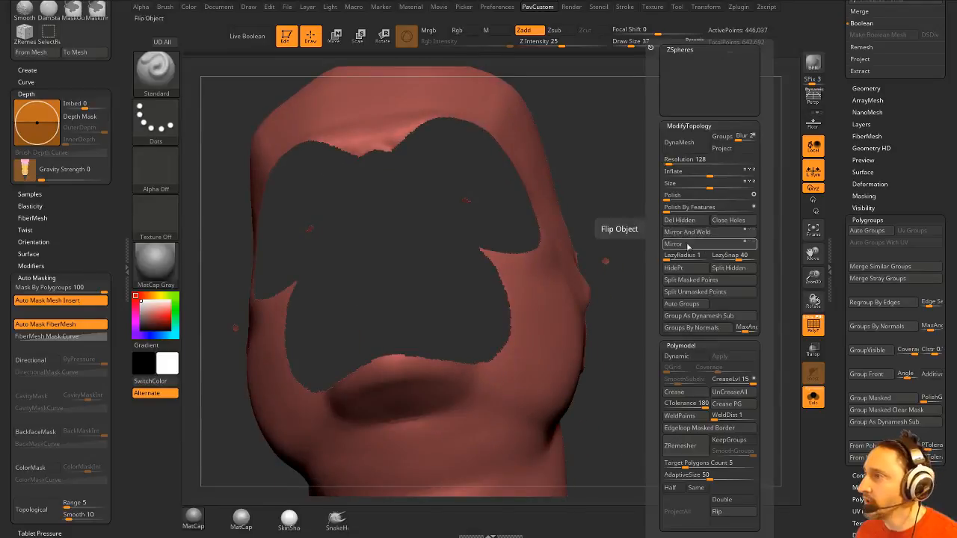
pyautogui.click(692, 304)
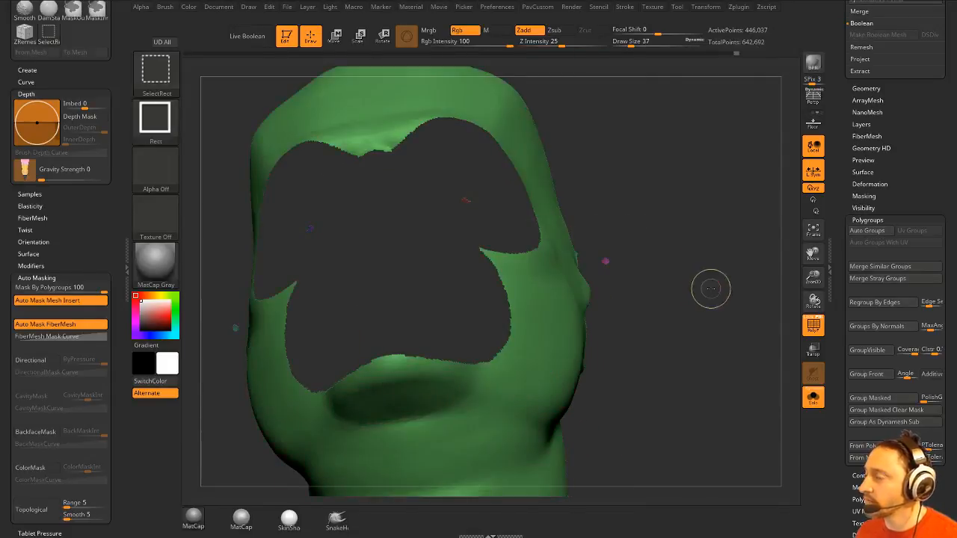
# - Show the whole head again and apply Mirror And Weld to the mesh
pyautogui.keyDown('ctrl'); pyautogui.keyDown('shift'); pyautogui.click(709, 284); pyautogui.keyUp('shift'); pyautogui.keyUp('ctrl')
pyautogui.press('2')
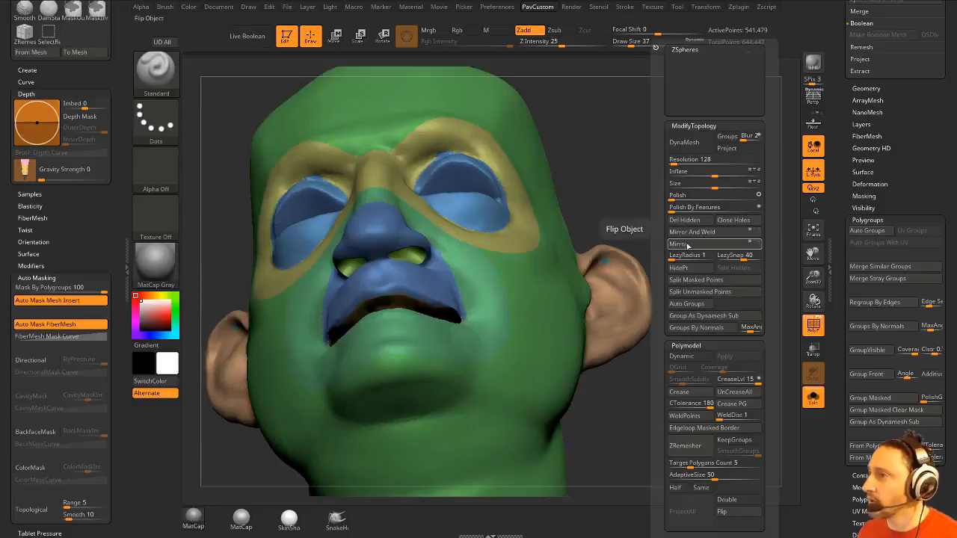
pyautogui.click(676, 232)
# - Set the draw size to 18, then isolate the polygroup pieces around the ear one at a time and restore full visibility
pyautogui.press('s')
pyautogui.keyDown('ctrl'); pyautogui.keyDown('shift'); pyautogui.click(564, 277); pyautogui.keyUp('shift'); pyautogui.keyUp('ctrl')
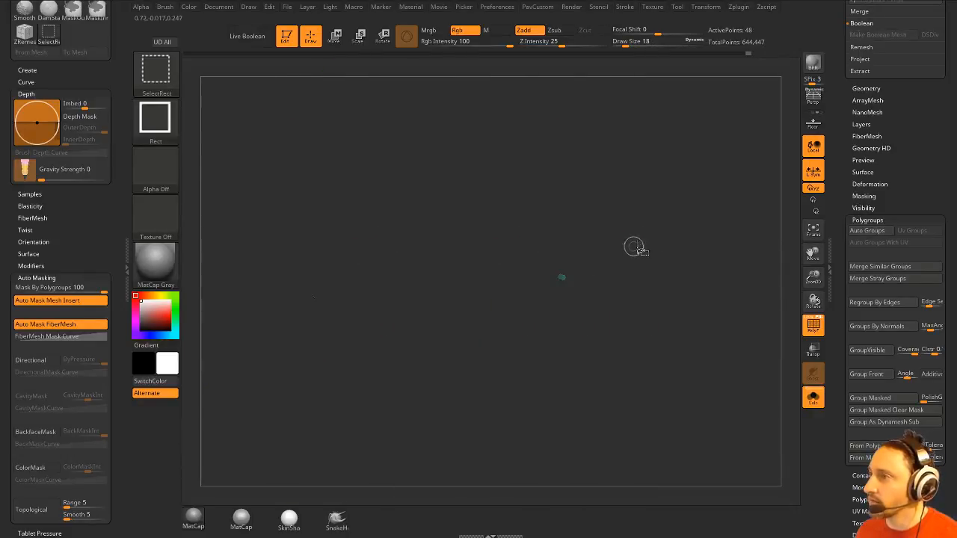
pyautogui.keyDown('ctrl'); pyautogui.keyDown('shift'); pyautogui.moveTo(655, 243); pyautogui.dragTo(672, 268); pyautogui.keyUp('shift'); pyautogui.keyUp('ctrl')
pyautogui.keyDown('ctrl'); pyautogui.keyDown('shift'); pyautogui.click(586, 299); pyautogui.keyUp('shift'); pyautogui.keyUp('ctrl')
pyautogui.moveTo(692, 229)
pyautogui.keyDown('ctrl'); pyautogui.keyDown('shift'); pyautogui.mouseDown()
pyautogui.moveTo(710, 284)
pyautogui.moveTo(722, 293)
pyautogui.moveTo(666, 254)
pyautogui.moveTo(714, 246)
pyautogui.moveTo(722, 261)
pyautogui.moveTo(679, 271)
pyautogui.moveTo(729, 281)
pyautogui.moveTo(679, 287)
pyautogui.moveTo(724, 299)
pyautogui.moveTo(646, 241)
pyautogui.moveTo(685, 252)
pyautogui.moveTo(741, 294)
pyautogui.moveTo(693, 281)
pyautogui.mouseUp(); pyautogui.keyUp('shift'); pyautogui.keyUp('ctrl')
pyautogui.keyDown('ctrl'); pyautogui.keyDown('shift'); pyautogui.click(705, 275); pyautogui.keyUp('shift'); pyautogui.keyUp('ctrl')
pyautogui.keyDown('ctrl'); pyautogui.keyDown('shift'); pyautogui.click(566, 305); pyautogui.keyUp('shift'); pyautogui.keyUp('ctrl')
pyautogui.keyDown('ctrl'); pyautogui.keyDown('shift'); pyautogui.click(722, 278); pyautogui.keyUp('shift'); pyautogui.keyUp('ctrl')
# - Isolate the ear's polygroup and inspect its coverage on the back of the ear
pyautogui.keyDown('ctrl'); pyautogui.keyDown('shift'); pyautogui.click(472, 320); pyautogui.keyUp('shift'); pyautogui.keyUp('ctrl')
pyautogui.moveTo(374, 352)
pyautogui.mouseDown()
pyautogui.moveTo(399, 361)
pyautogui.moveTo(434, 328)
pyautogui.mouseUp()
pyautogui.keyDown('ctrl'); pyautogui.keyDown('shift'); pyautogui.click(382, 375); pyautogui.keyUp('shift'); pyautogui.keyUp('ctrl')
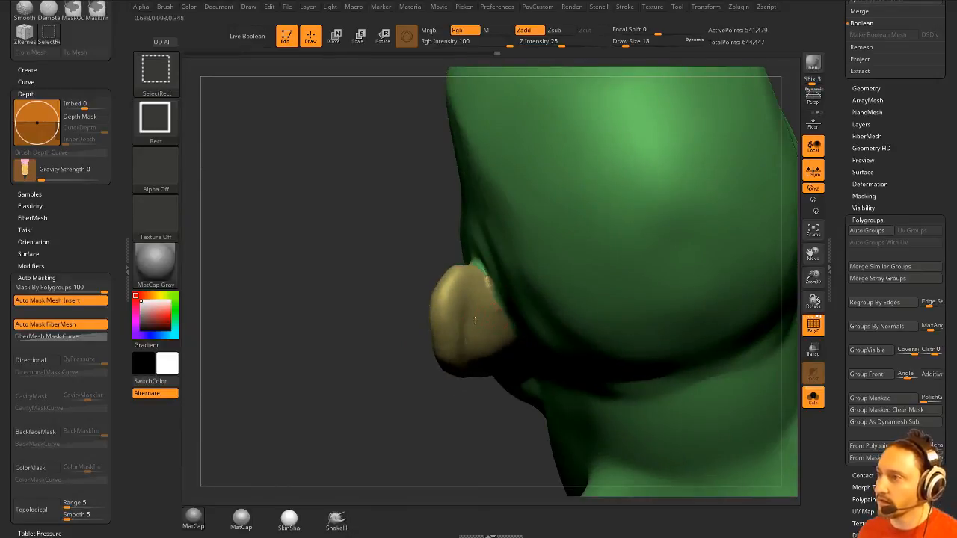
pyautogui.keyDown('ctrl'); pyautogui.keyDown('shift'); pyautogui.click(470, 307); pyautogui.keyUp('shift'); pyautogui.keyUp('ctrl')
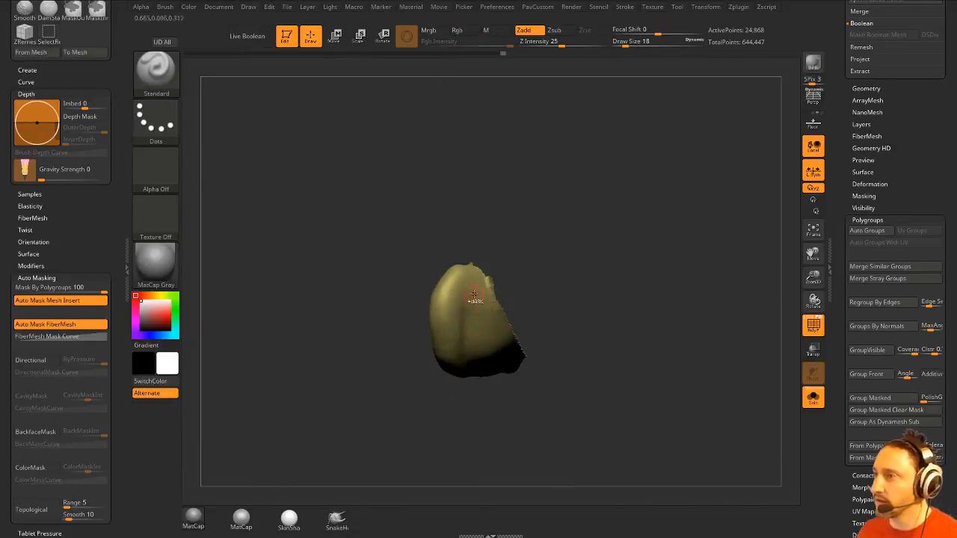
# - Set the draw size to 29, show the whole head again and paint a mask over the back of the ear
pyautogui.press('ctrl')
pyautogui.press('s')
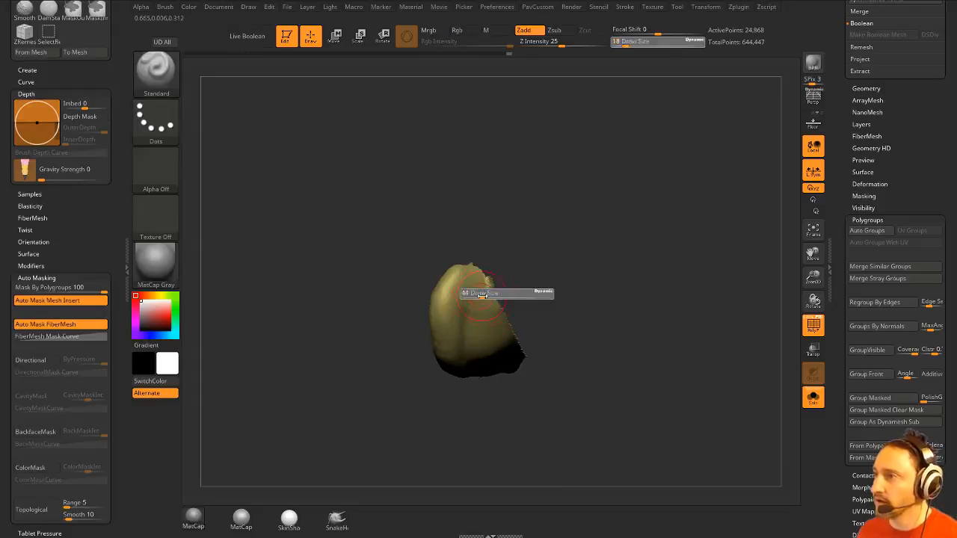
pyautogui.moveTo(479, 293); pyautogui.dragTo(495, 293)
pyautogui.keyDown('ctrl'); pyautogui.keyDown('shift'); pyautogui.click(374, 359); pyautogui.keyUp('shift'); pyautogui.keyUp('ctrl')
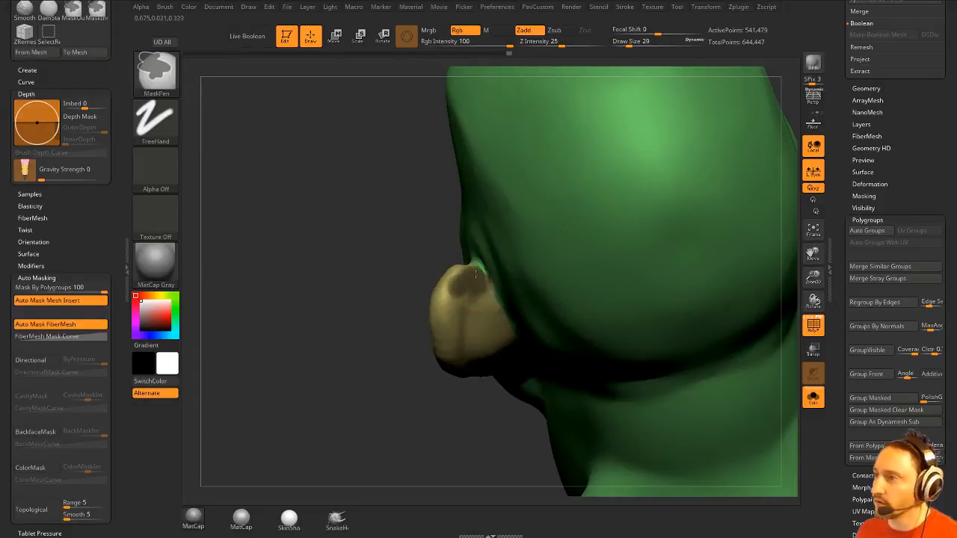
pyautogui.moveTo(428, 366)
pyautogui.mouseDown()
pyautogui.moveTo(433, 306)
pyautogui.moveTo(447, 336)
pyautogui.moveTo(439, 358)
pyautogui.moveTo(417, 314)
pyautogui.moveTo(448, 329)
pyautogui.moveTo(460, 355)
pyautogui.mouseUp()
pyautogui.moveTo(449, 322)
pyautogui.keyDown('ctrl'); pyautogui.mouseDown()
pyautogui.moveTo(491, 410)
pyautogui.moveTo(511, 350)
pyautogui.moveTo(493, 303)
pyautogui.mouseUp(); pyautogui.keyUp('ctrl')
pyautogui.press('ctrl')
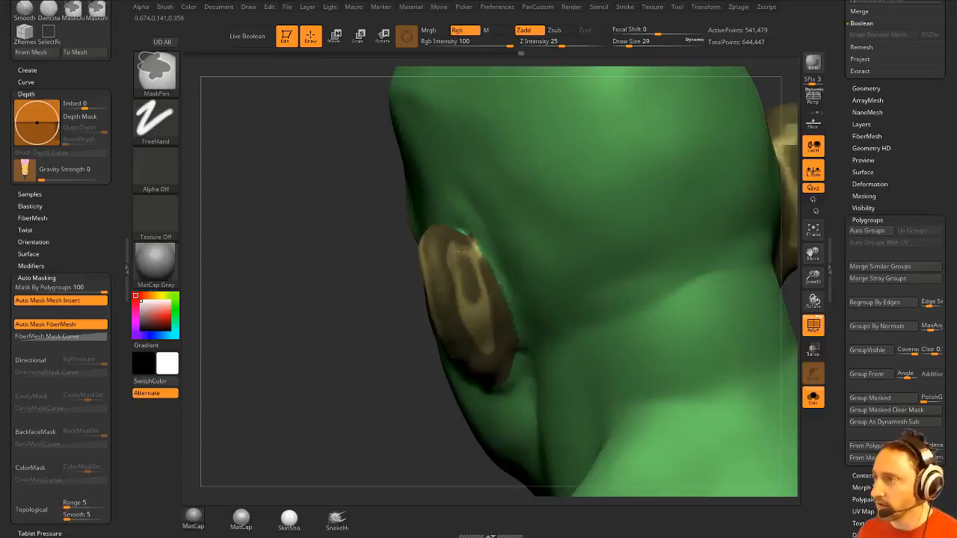
pyautogui.keyDown('ctrl'); pyautogui.moveTo(462, 332); pyautogui.dragTo(490, 351); pyautogui.keyUp('ctrl')
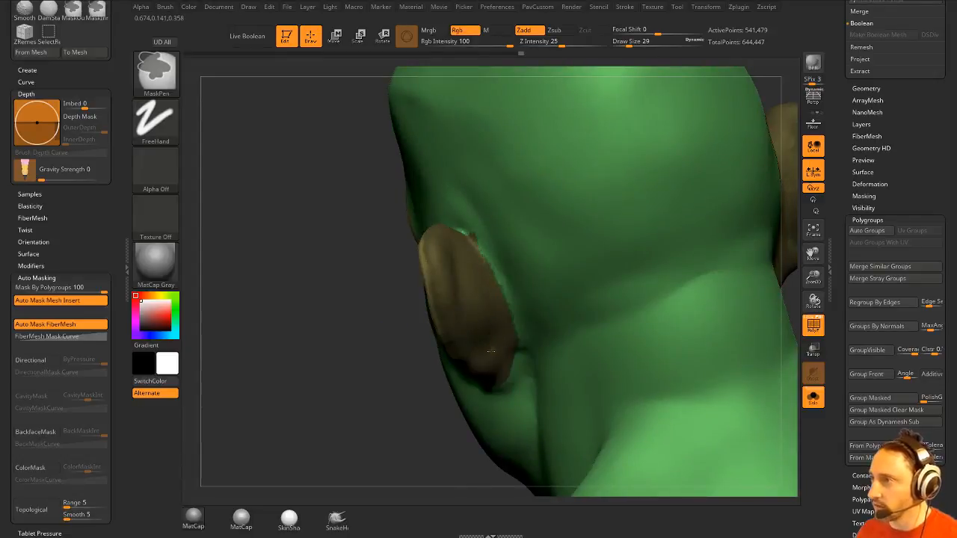
pyautogui.moveTo(475, 328)
pyautogui.mouseDown(button='right')
pyautogui.moveTo(590, 259)
pyautogui.moveTo(541, 301)
pyautogui.mouseUp(button='right')
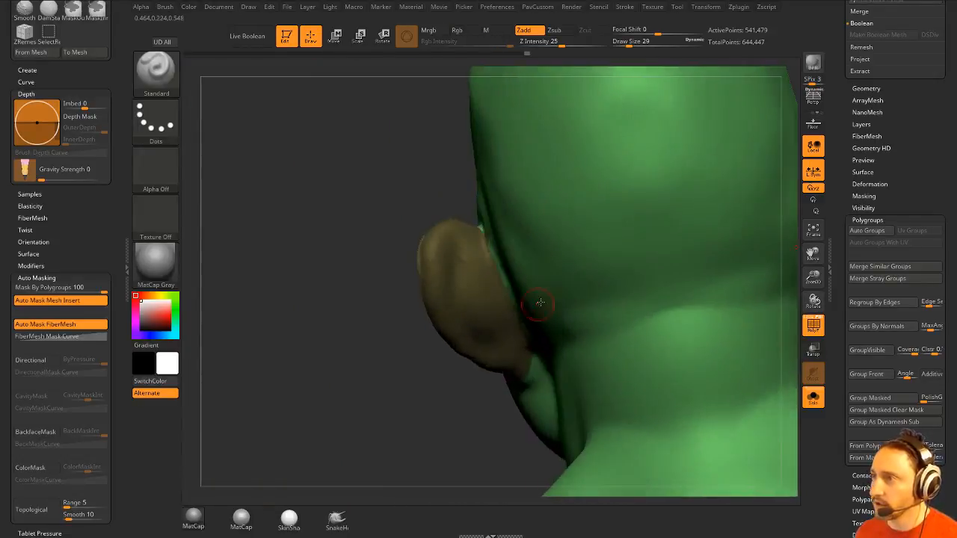
# - Paint a mask around the neck below the jaw at draw size 56 and turn it into a new polygroup
pyautogui.press('ctrl')
pyautogui.moveTo(288, 398)
pyautogui.mouseDown()
pyautogui.moveTo(651, 277)
pyautogui.moveTo(670, 294)
pyautogui.moveTo(702, 275)
pyautogui.moveTo(708, 289)
pyautogui.moveTo(712, 264)
pyautogui.moveTo(553, 310)
pyautogui.mouseUp()
pyautogui.press('s')
pyautogui.moveTo(560, 307)
pyautogui.mouseDown(button='right')
pyautogui.moveTo(613, 265)
pyautogui.moveTo(645, 266)
pyautogui.moveTo(684, 249)
pyautogui.moveTo(532, 298)
pyautogui.mouseUp(button='right')
pyautogui.press('ctrl')
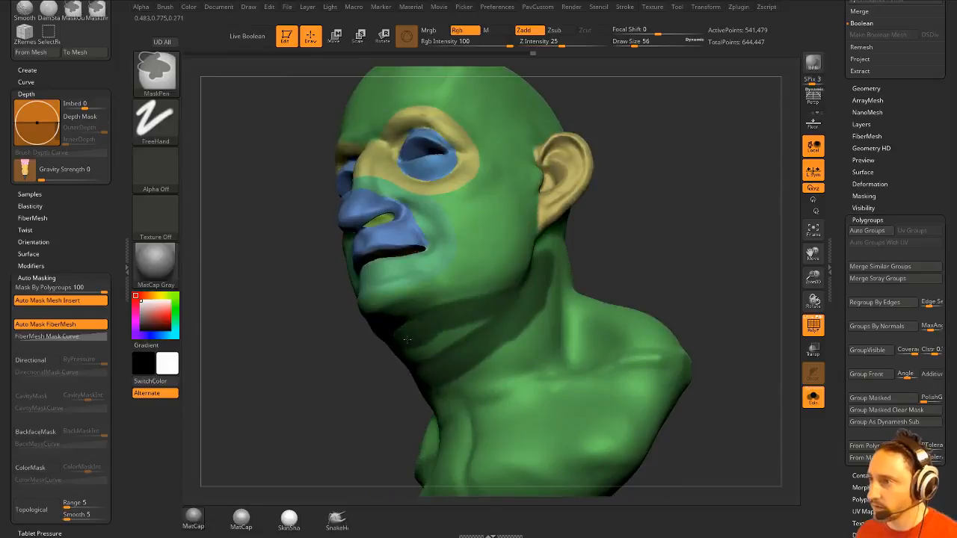
pyautogui.moveTo(477, 325); pyautogui.dragTo(497, 323, button='right')
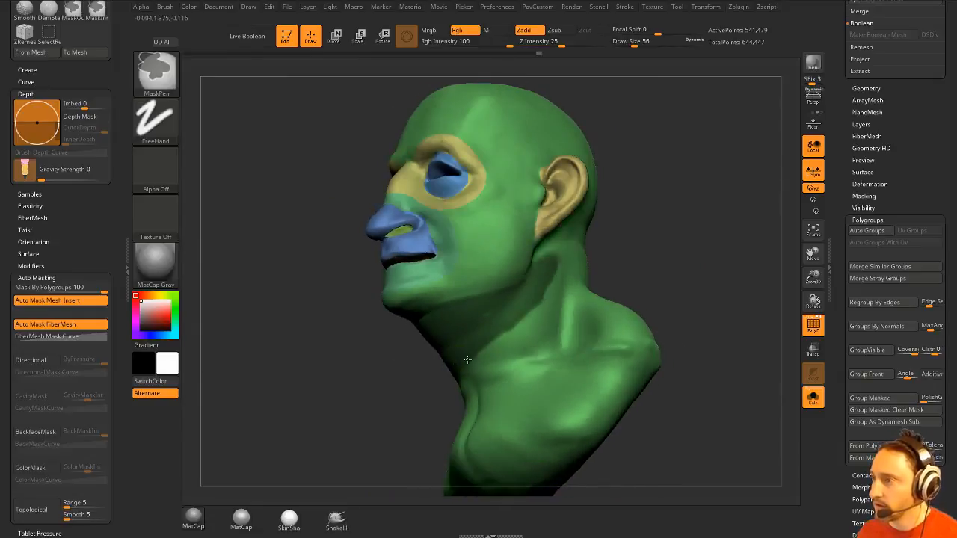
pyautogui.moveTo(467, 360); pyautogui.dragTo(554, 285, button='right')
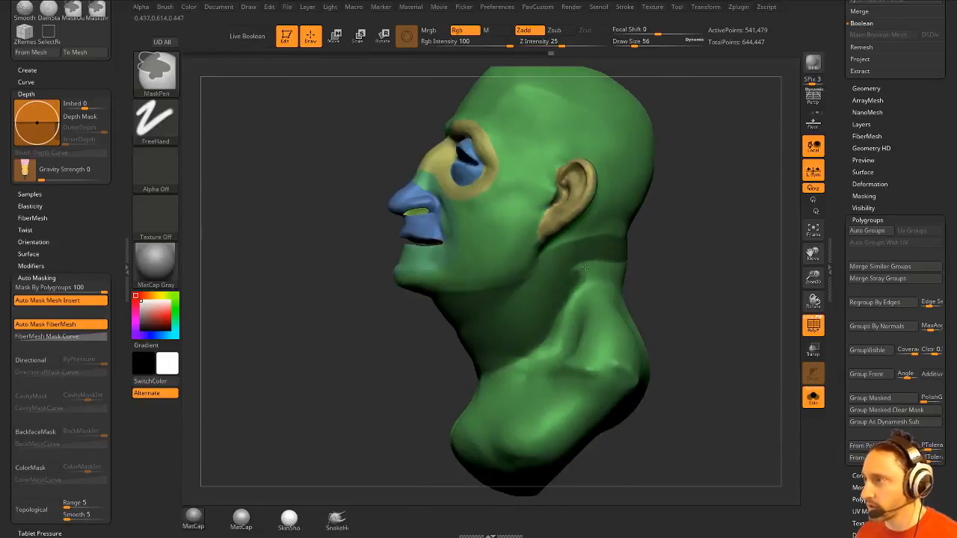
pyautogui.moveTo(634, 254); pyautogui.dragTo(592, 271, button='right')
pyautogui.moveTo(658, 268)
pyautogui.mouseDown(button='right')
pyautogui.moveTo(675, 261)
pyautogui.moveTo(676, 278)
pyautogui.moveTo(701, 258)
pyautogui.moveTo(654, 273)
pyautogui.moveTo(691, 252)
pyautogui.moveTo(693, 311)
pyautogui.mouseUp(button='right')
pyautogui.hotkey('ctrl', 'w')
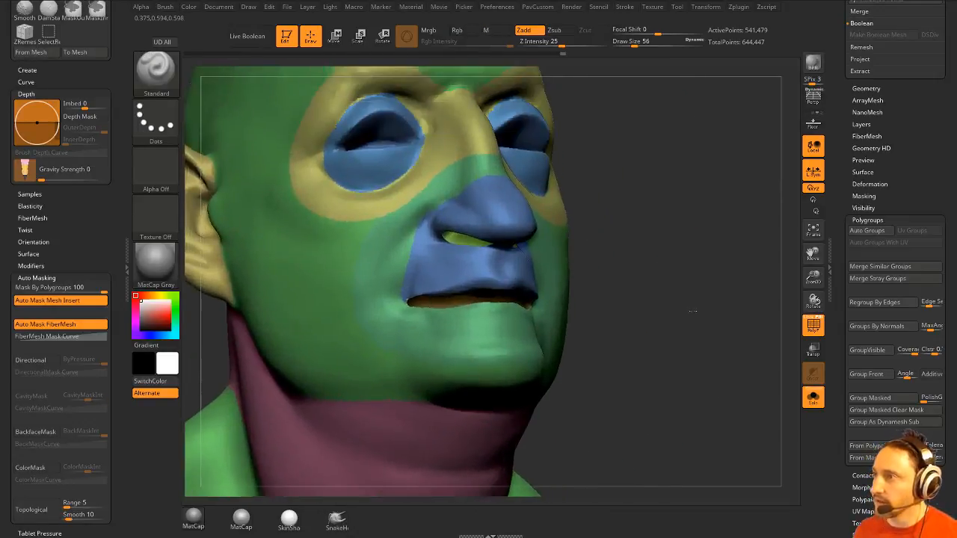
# - Set the draw size to 9, then hide and restore the nose, upper lip and chin polygroups to check their borders
pyautogui.moveTo(661, 266)
pyautogui.mouseDown(button='right')
pyautogui.moveTo(688, 280)
pyautogui.moveTo(690, 272)
pyautogui.moveTo(662, 282)
pyautogui.mouseUp(button='right')
pyautogui.press('ctrl')
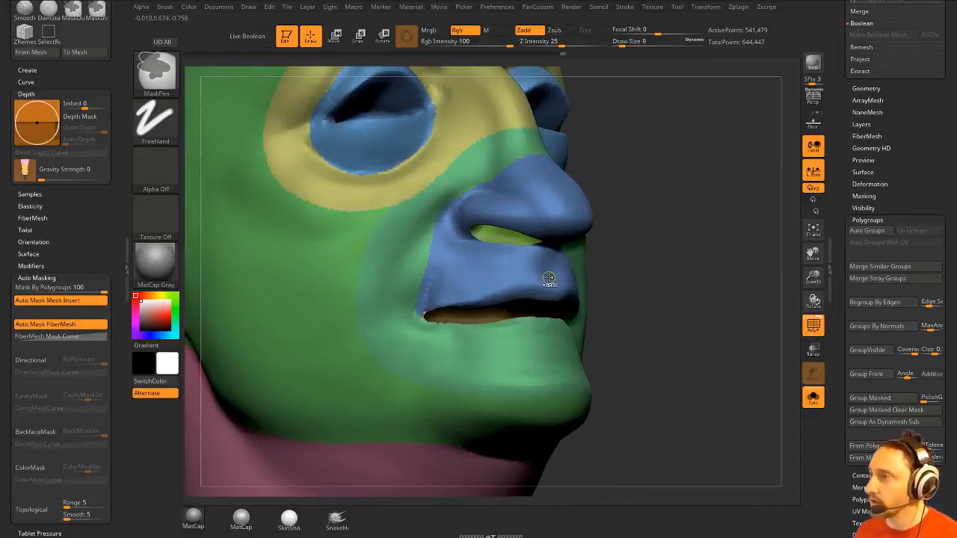
pyautogui.keyDown('ctrl'); pyautogui.keyDown('shift'); pyautogui.click(551, 276); pyautogui.keyUp('shift'); pyautogui.keyUp('ctrl')
pyautogui.keyDown('ctrl'); pyautogui.keyDown('shift'); pyautogui.click(636, 278); pyautogui.keyUp('shift'); pyautogui.keyUp('ctrl')
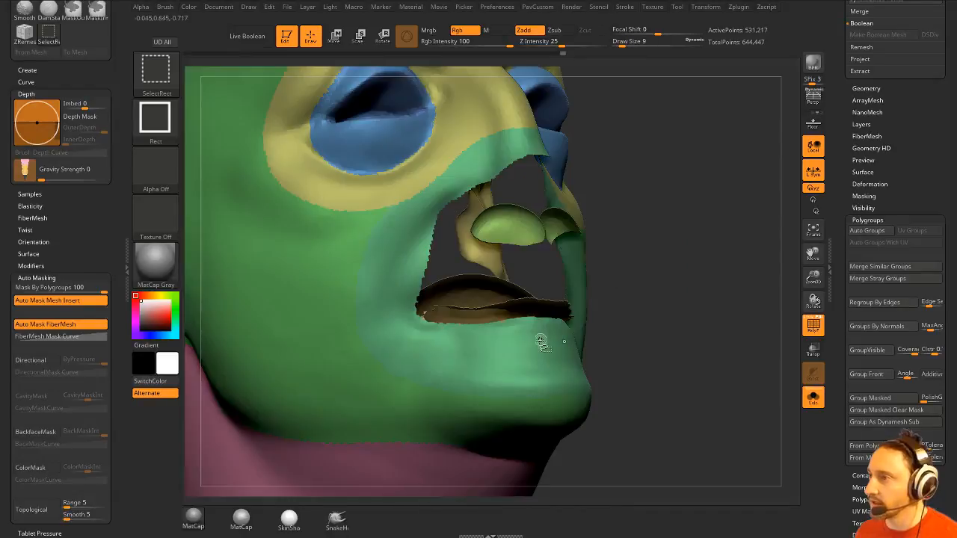
pyautogui.keyDown('ctrl'); pyautogui.keyDown('shift'); pyautogui.click(538, 336); pyautogui.keyUp('shift'); pyautogui.keyUp('ctrl')
pyautogui.keyDown('ctrl'); pyautogui.keyDown('shift'); pyautogui.click(710, 281); pyautogui.keyUp('shift'); pyautogui.keyUp('ctrl')
pyautogui.moveTo(717, 282)
pyautogui.mouseDown(button='right')
pyautogui.moveTo(640, 242)
pyautogui.moveTo(649, 250)
pyautogui.moveTo(664, 235)
pyautogui.moveTo(684, 256)
pyautogui.moveTo(628, 269)
pyautogui.mouseUp(button='right')
pyautogui.keyDown('ctrl'); pyautogui.keyDown('shift'); pyautogui.click(678, 250); pyautogui.keyUp('shift'); pyautogui.keyUp('ctrl')
# - Try the Inflat brush at draw size 59 on the mouth corner, set Mask By Polygroups to 0 and undo the last stroke
pyautogui.press('b')
pyautogui.press('i')
pyautogui.press('n')
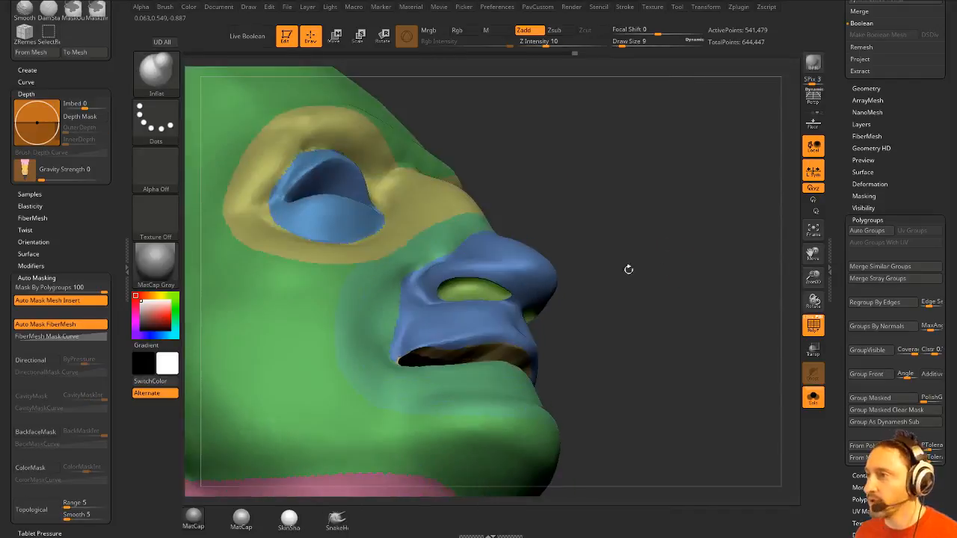
pyautogui.press('s')
pyautogui.moveTo(462, 348); pyautogui.dragTo(410, 361)
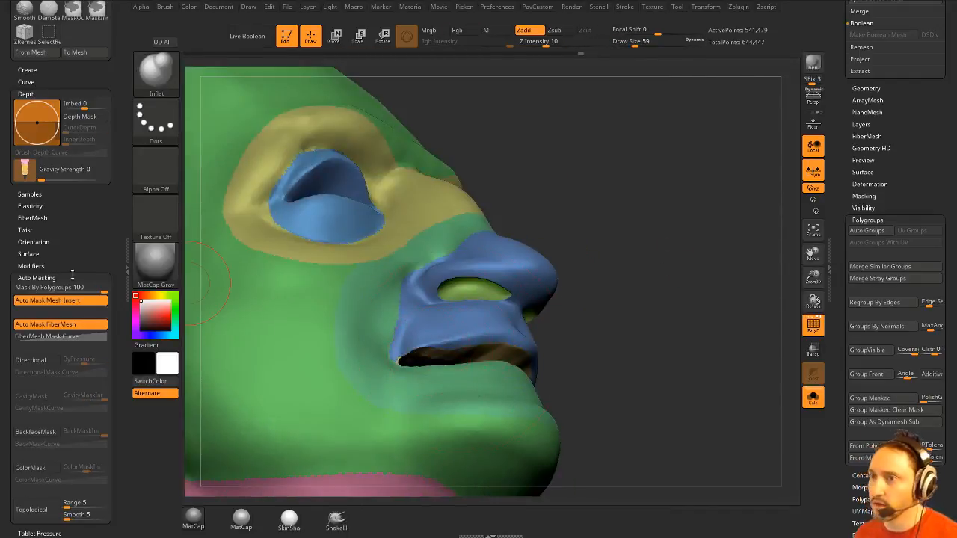
pyautogui.moveTo(73, 287); pyautogui.dragTo(7, 289)
pyautogui.hotkey('ctrl', 'z')
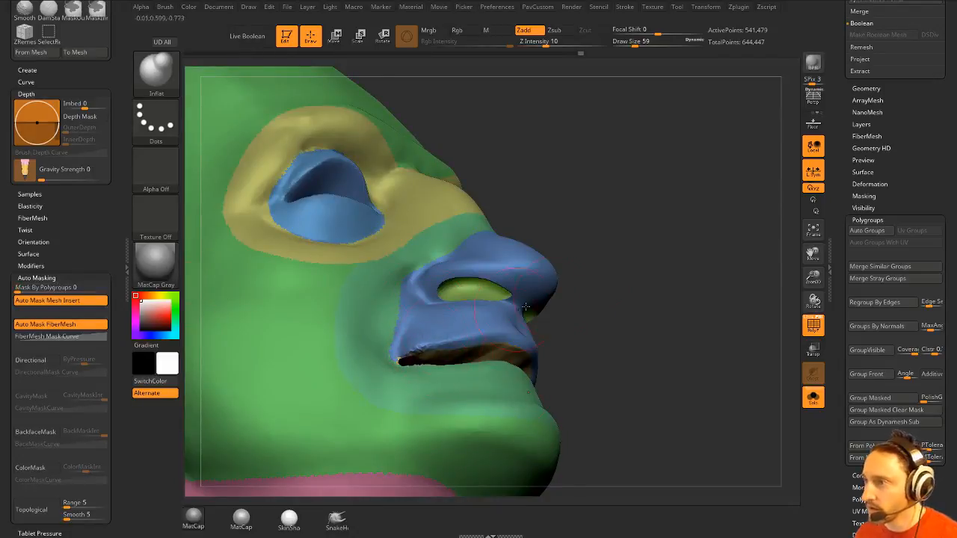
# - Adjust the lips at the mouth corner with the Move brush at draw size 33
pyautogui.moveTo(598, 314); pyautogui.dragTo(505, 312)
pyautogui.press('b')
pyautogui.press('m')
pyautogui.press('v')
pyautogui.press('s')
pyautogui.moveTo(422, 350); pyautogui.dragTo(403, 352)
pyautogui.moveTo(758, 277); pyautogui.dragTo(661, 300)
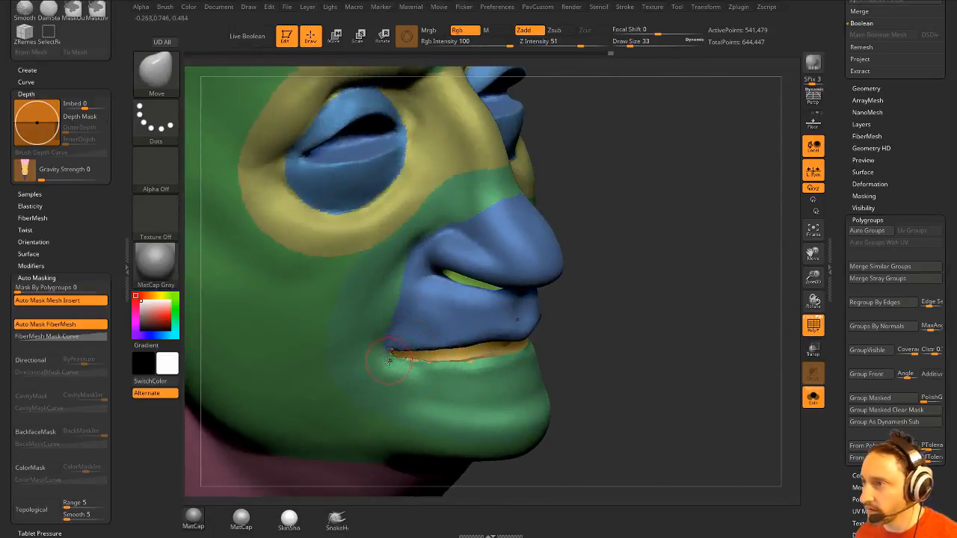
pyautogui.moveTo(636, 329); pyautogui.dragTo(620, 349)
# - Inflate the lips near the mouth corner with the Inflat brush at draw size 65
pyautogui.press('b')
pyautogui.press('i')
pyautogui.press('n')
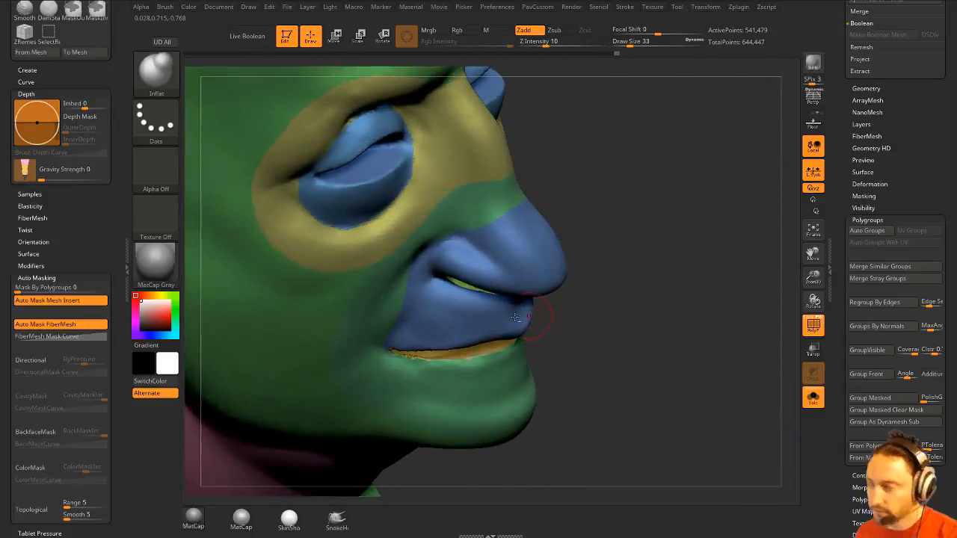
pyautogui.press('s')
pyautogui.moveTo(434, 367); pyautogui.dragTo(407, 354)
pyautogui.moveTo(598, 351); pyautogui.dragTo(477, 347)
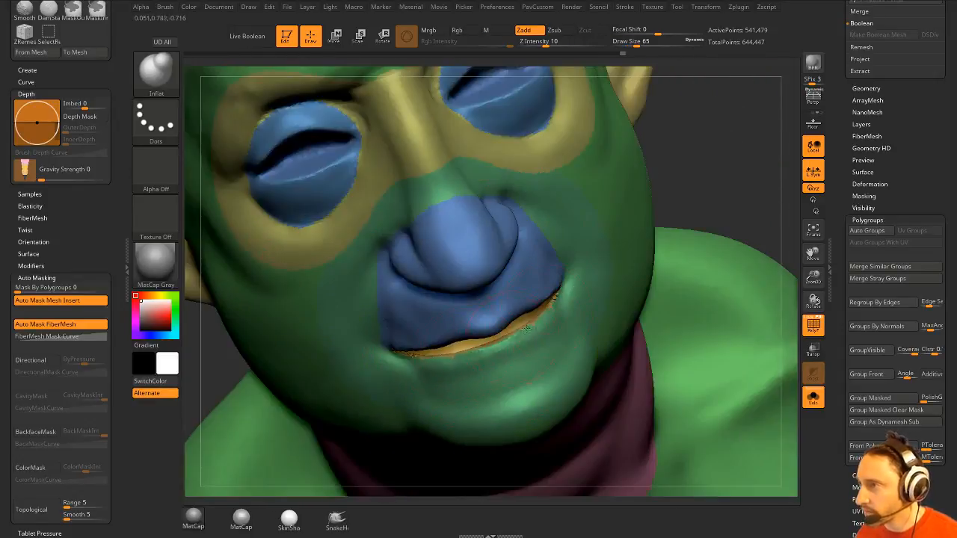
pyautogui.moveTo(706, 203)
pyautogui.mouseDown()
pyautogui.moveTo(750, 156)
pyautogui.moveTo(695, 237)
pyautogui.moveTo(699, 279)
pyautogui.mouseUp()
# - Switch to the Standard brush and set the draw size to 12
pyautogui.press('shift')
pyautogui.press('space')
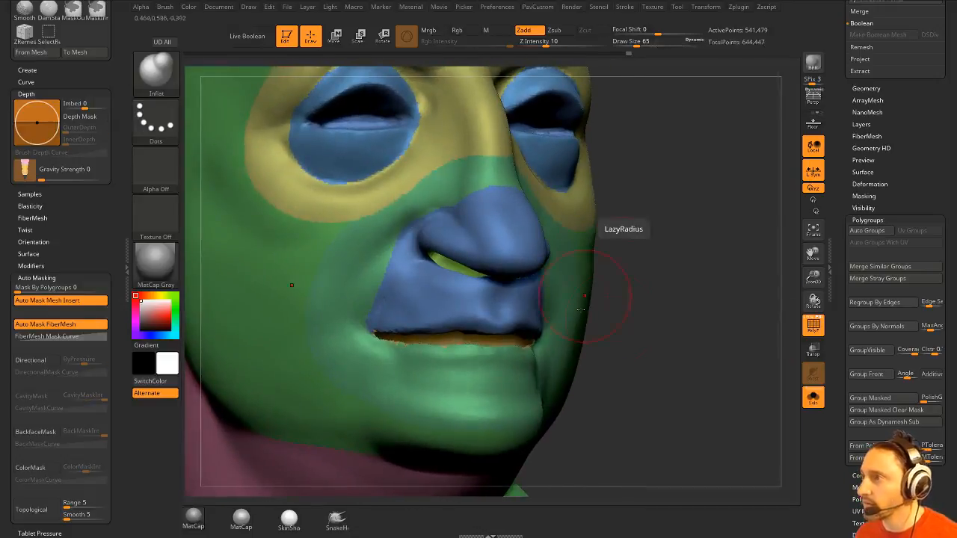
pyautogui.press('b')
pyautogui.press('s')
pyautogui.press('t')
pyautogui.press('s')
pyautogui.moveTo(628, 313); pyautogui.dragTo(668, 316)
pyautogui.moveTo(669, 316)
pyautogui.keyDown('alt'); pyautogui.mouseDown()
pyautogui.moveTo(690, 311)
pyautogui.moveTo(691, 262)
pyautogui.mouseUp(); pyautogui.keyUp('alt')
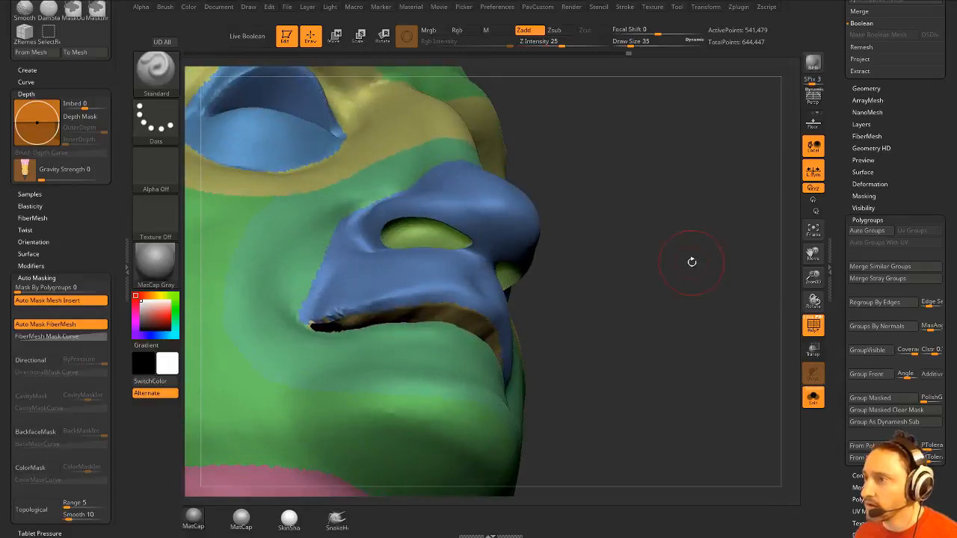
pyautogui.press('space')
pyautogui.moveTo(602, 205)
pyautogui.mouseDown()
pyautogui.moveTo(600, 274)
pyautogui.moveTo(610, 278)
pyautogui.mouseUp()
pyautogui.press('s')
pyautogui.moveTo(610, 277); pyautogui.dragTo(583, 279)
# - Paint a mask along the edges of the upper and lower lips with polygroup masking off
pyautogui.press('ctrl')
pyautogui.moveTo(441, 317)
pyautogui.keyDown('ctrl'); pyautogui.mouseDown()
pyautogui.moveTo(380, 326)
pyautogui.moveTo(471, 316)
pyautogui.mouseUp(); pyautogui.keyUp('ctrl')
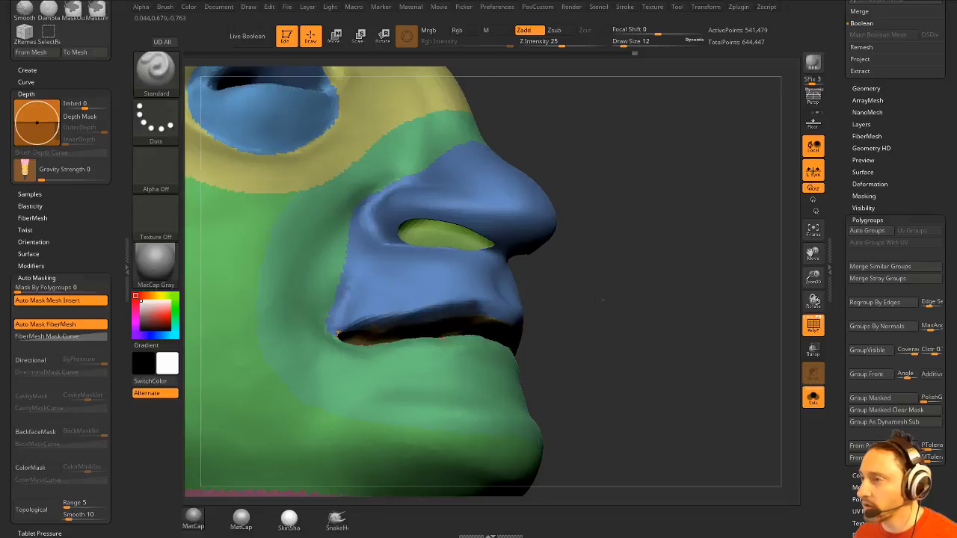
pyautogui.moveTo(598, 317); pyautogui.dragTo(490, 316)
pyautogui.keyDown('ctrl'); pyautogui.moveTo(488, 316); pyautogui.dragTo(503, 317); pyautogui.keyUp('ctrl')
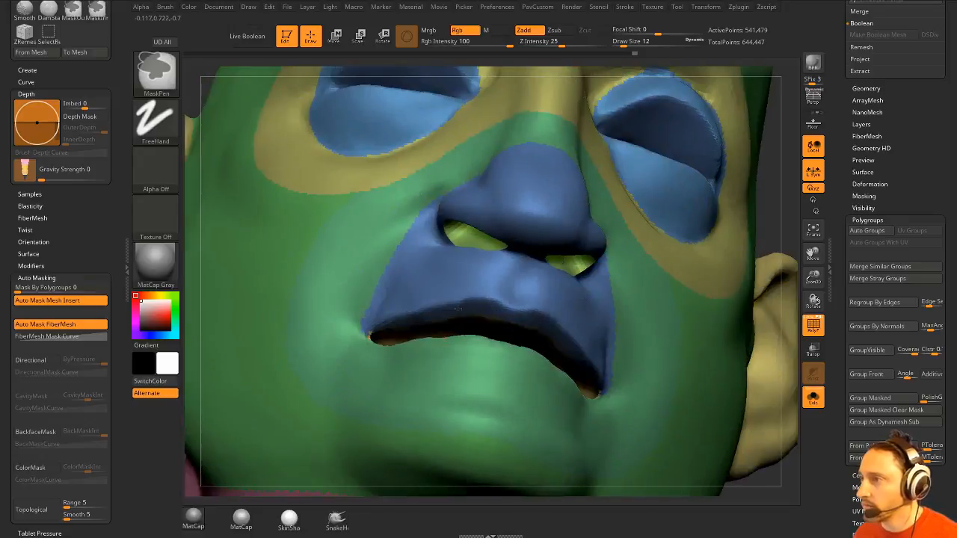
pyautogui.moveTo(458, 308); pyautogui.dragTo(317, 314, button='right')
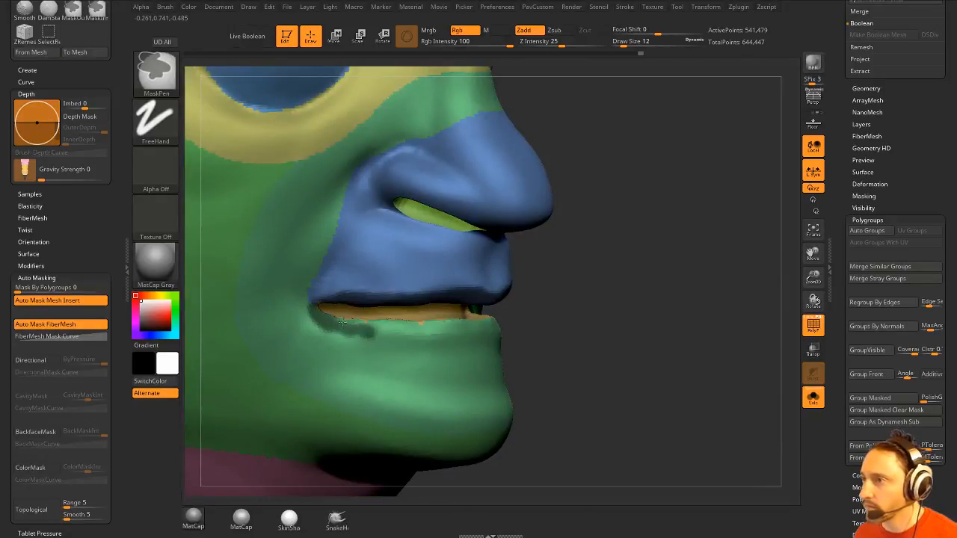
pyautogui.moveTo(432, 315); pyautogui.dragTo(415, 334, button='right')
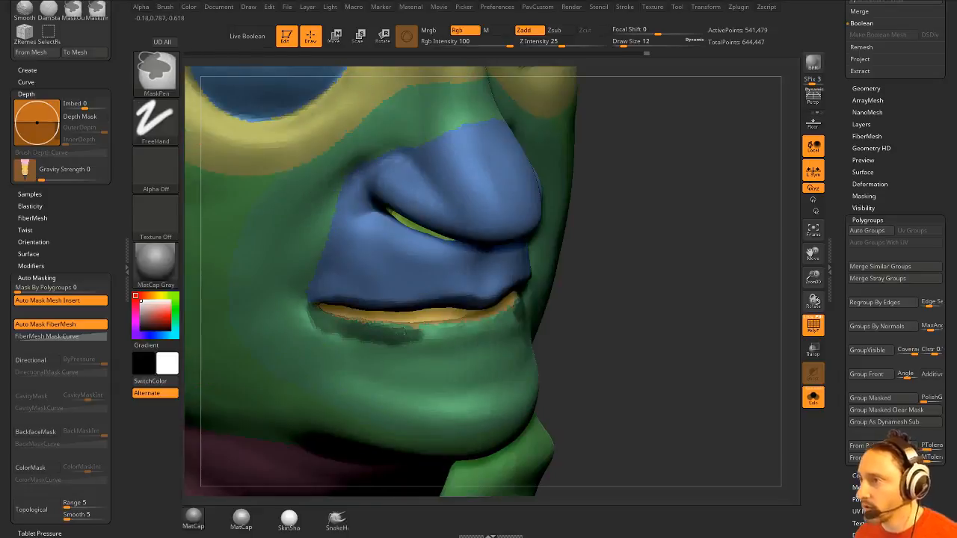
pyautogui.moveTo(404, 332)
pyautogui.keyDown('ctrl'); pyautogui.mouseDown()
pyautogui.moveTo(478, 329)
pyautogui.moveTo(438, 333)
pyautogui.mouseUp(); pyautogui.keyUp('ctrl')
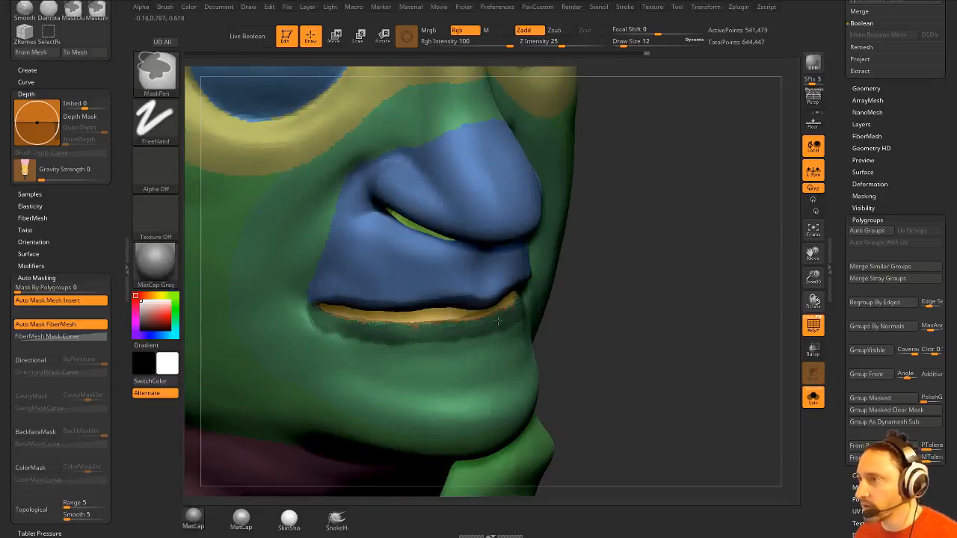
# - Set Mask By Polygroups to 100 and clear the painted lip mask
pyautogui.click(100, 289)
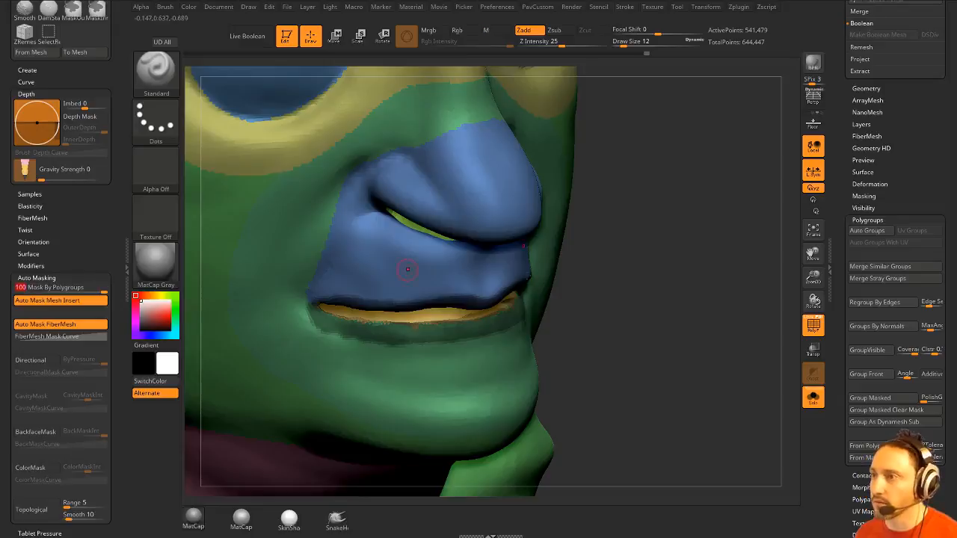
pyautogui.keyDown('ctrl'); pyautogui.moveTo(674, 265); pyautogui.dragTo(687, 292); pyautogui.keyUp('ctrl')
pyautogui.moveTo(687, 292); pyautogui.dragTo(549, 277, button='right')
# - Repaint the mask along the upper and lower lips and turn it into a separate lip polygroup
pyautogui.moveTo(452, 297)
pyautogui.keyDown('ctrl'); pyautogui.mouseDown()
pyautogui.moveTo(475, 297)
pyautogui.moveTo(441, 295)
pyautogui.mouseUp(); pyautogui.keyUp('ctrl')
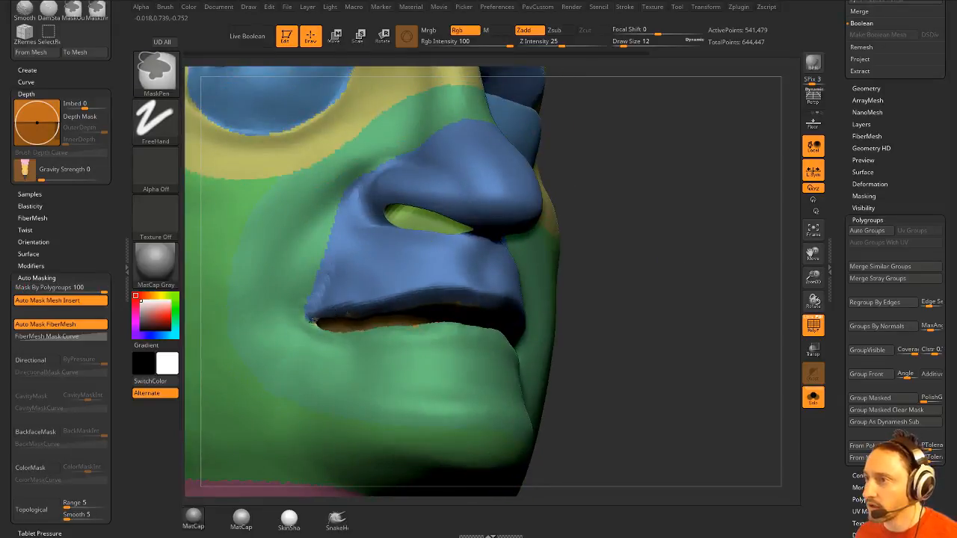
pyautogui.moveTo(471, 301)
pyautogui.mouseDown(button='right')
pyautogui.moveTo(588, 297)
pyautogui.moveTo(470, 285)
pyautogui.mouseUp(button='right')
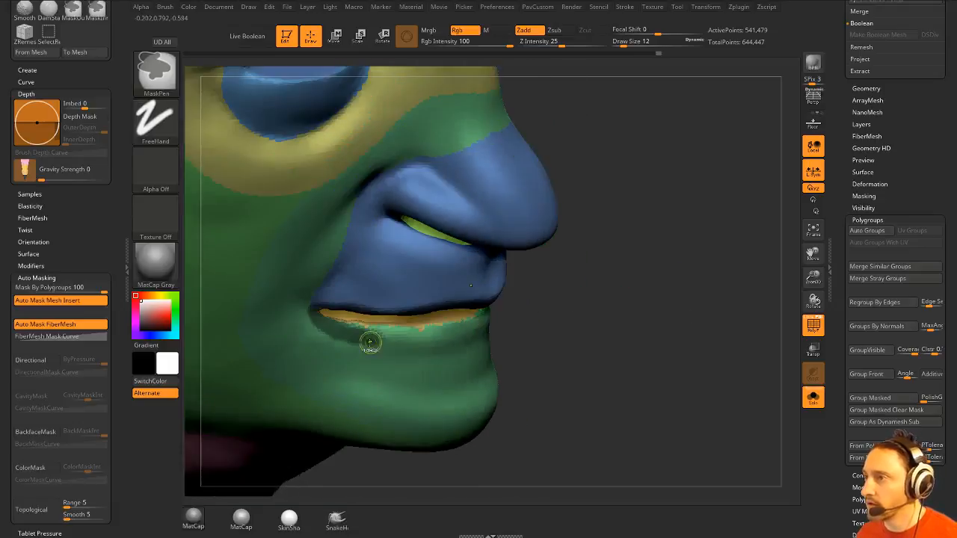
pyautogui.moveTo(399, 337); pyautogui.dragTo(308, 347, button='right')
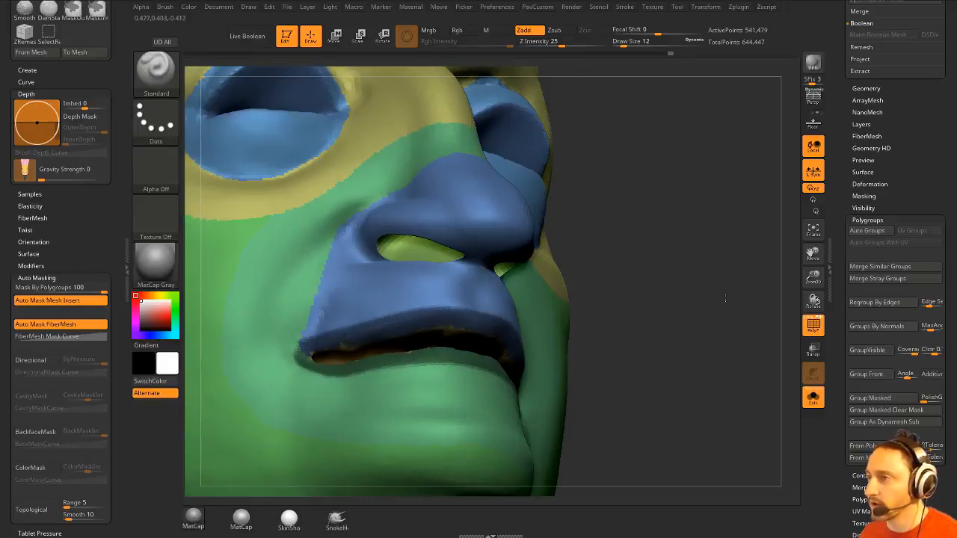
pyautogui.moveTo(563, 310)
pyautogui.mouseDown(button='right')
pyautogui.moveTo(713, 261)
pyautogui.moveTo(696, 275)
pyautogui.moveTo(716, 280)
pyautogui.moveTo(729, 266)
pyautogui.mouseUp(button='right')
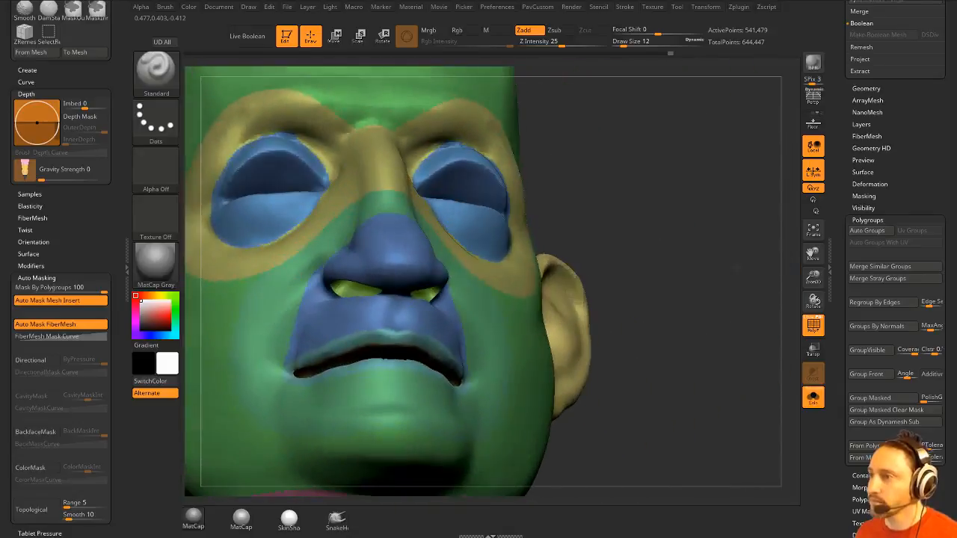
# - Turn on the wireframe lines on the mesh and switch to the ZModeler brush
pyautogui.press('2')
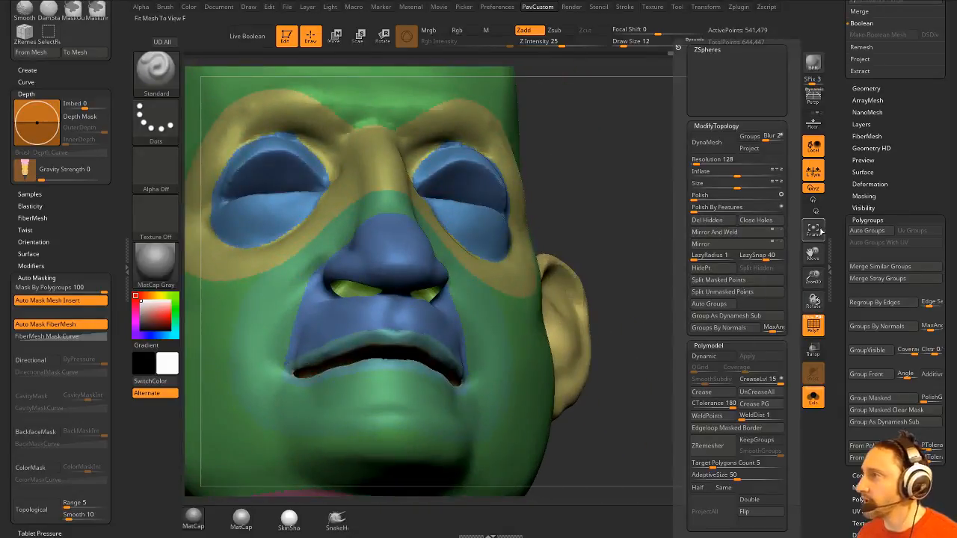
pyautogui.scroll(-3, 854, 238)
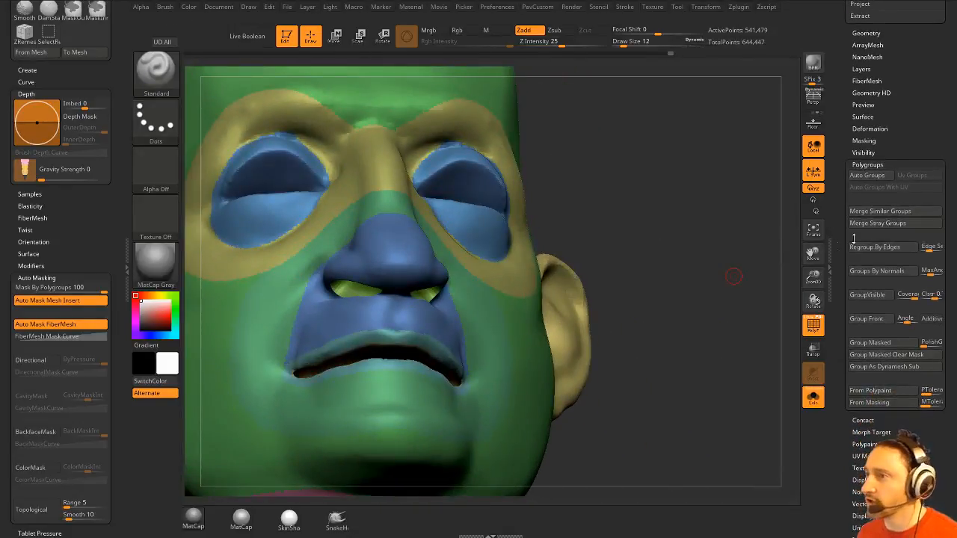
pyautogui.moveTo(673, 253)
pyautogui.mouseDown(button='right')
pyautogui.moveTo(703, 316)
pyautogui.moveTo(689, 321)
pyautogui.moveTo(722, 327)
pyautogui.moveTo(710, 314)
pyautogui.moveTo(720, 280)
pyautogui.moveTo(750, 277)
pyautogui.moveTo(728, 246)
pyautogui.mouseUp(button='right')
pyautogui.click(812, 323)
pyautogui.press('b')
pyautogui.press('z')
pyautogui.press('m')
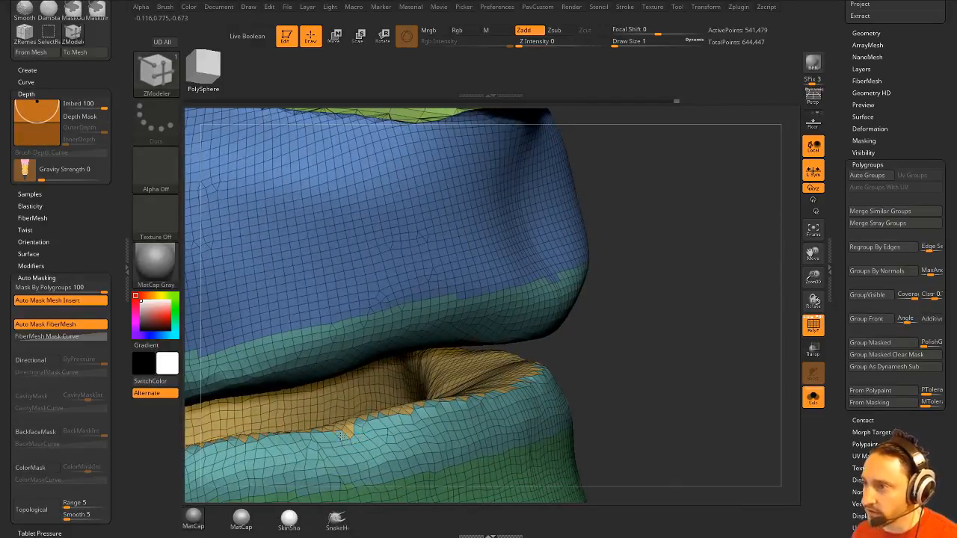
# - Examine the polygroup borders and stray polygons along both lips up close
pyautogui.moveTo(674, 334)
pyautogui.mouseDown(button='right')
pyautogui.moveTo(449, 385)
pyautogui.moveTo(743, 274)
pyautogui.moveTo(397, 359)
pyautogui.mouseUp(button='right')
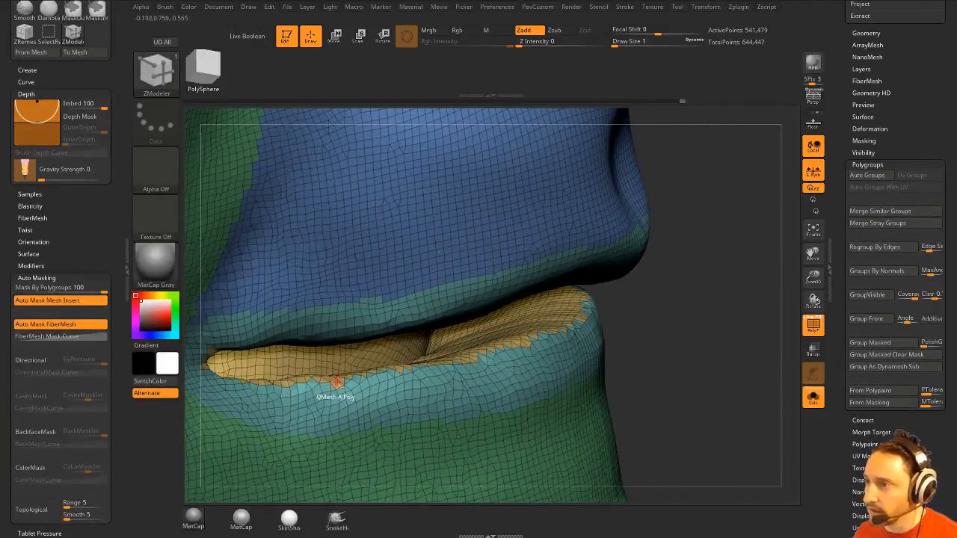
pyautogui.moveTo(689, 351); pyautogui.dragTo(714, 288, button='right')
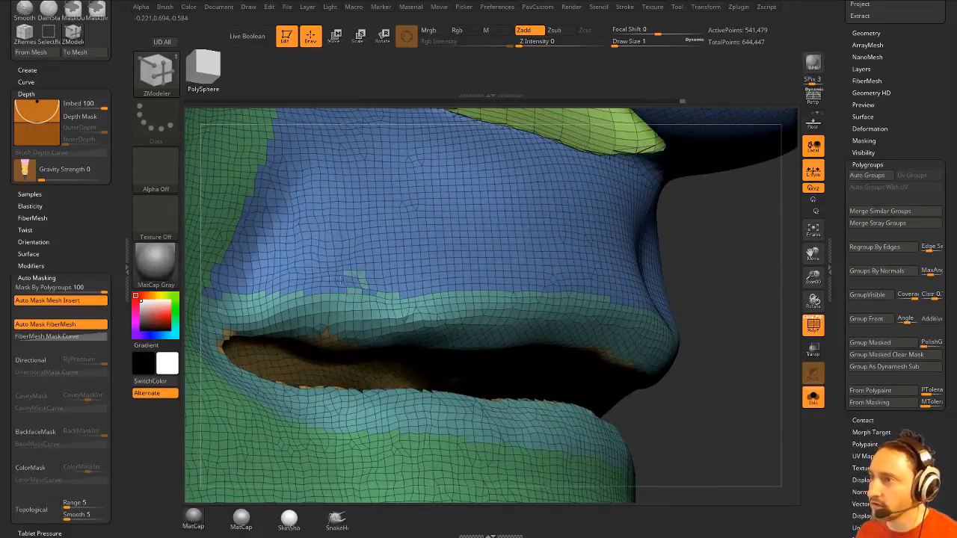
pyautogui.moveTo(380, 294)
pyautogui.mouseDown(button='right')
pyautogui.moveTo(693, 289)
pyautogui.moveTo(431, 304)
pyautogui.mouseUp(button='right')
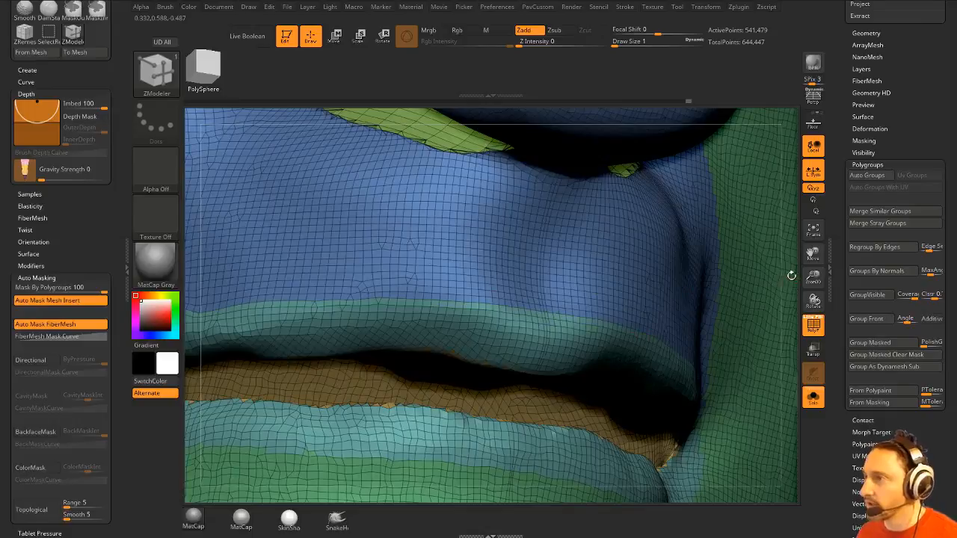
# - Check the polygroup inside the eye sockets by isolating it and hiding it in turn, and restore the full head's visibility
pyautogui.moveTo(790, 274)
pyautogui.mouseDown(button='right')
pyautogui.moveTo(713, 277)
pyautogui.moveTo(770, 290)
pyautogui.moveTo(416, 281)
pyautogui.mouseUp(button='right')
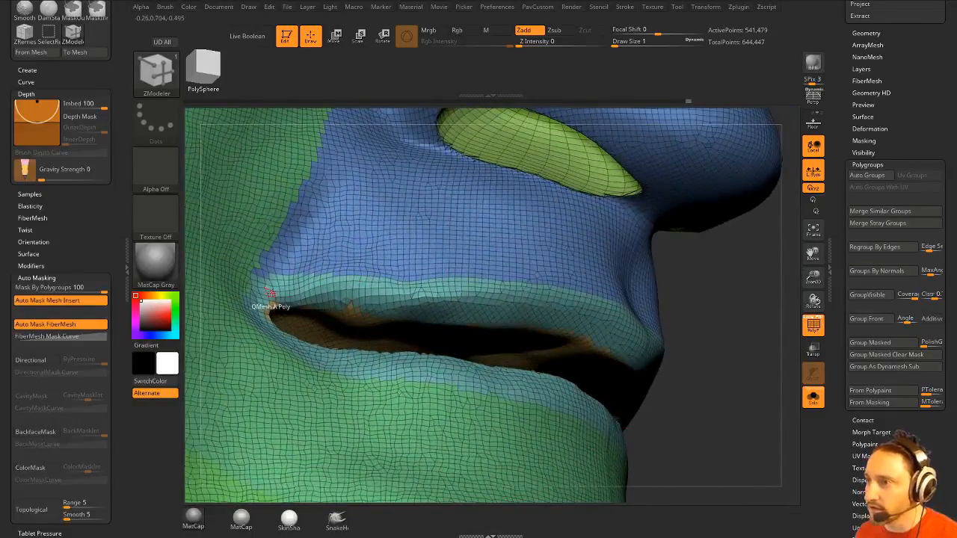
pyautogui.moveTo(273, 305); pyautogui.dragTo(350, 307, button='right')
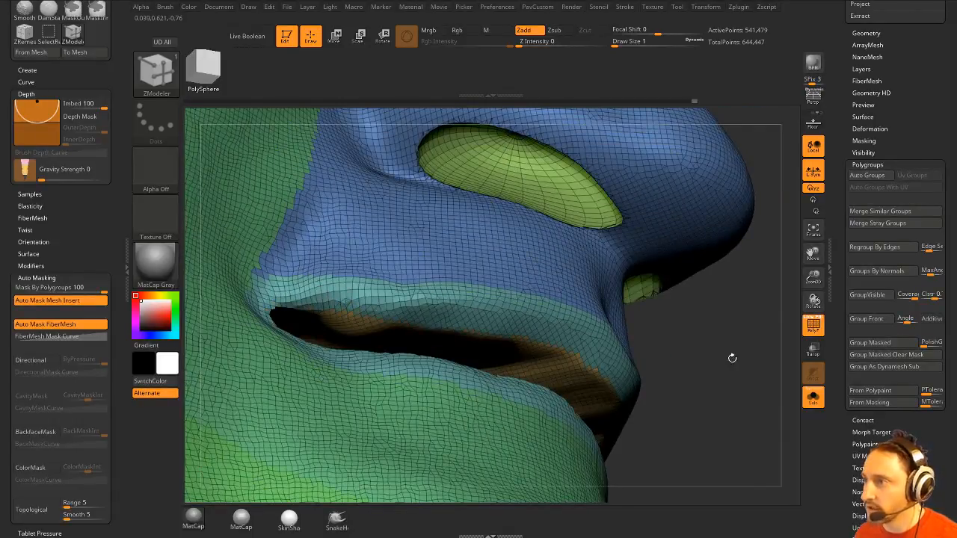
pyautogui.moveTo(732, 358)
pyautogui.mouseDown(button='right')
pyautogui.moveTo(672, 311)
pyautogui.moveTo(626, 323)
pyautogui.moveTo(648, 276)
pyautogui.moveTo(660, 299)
pyautogui.moveTo(767, 314)
pyautogui.moveTo(724, 352)
pyautogui.moveTo(703, 337)
pyautogui.mouseUp(button='right')
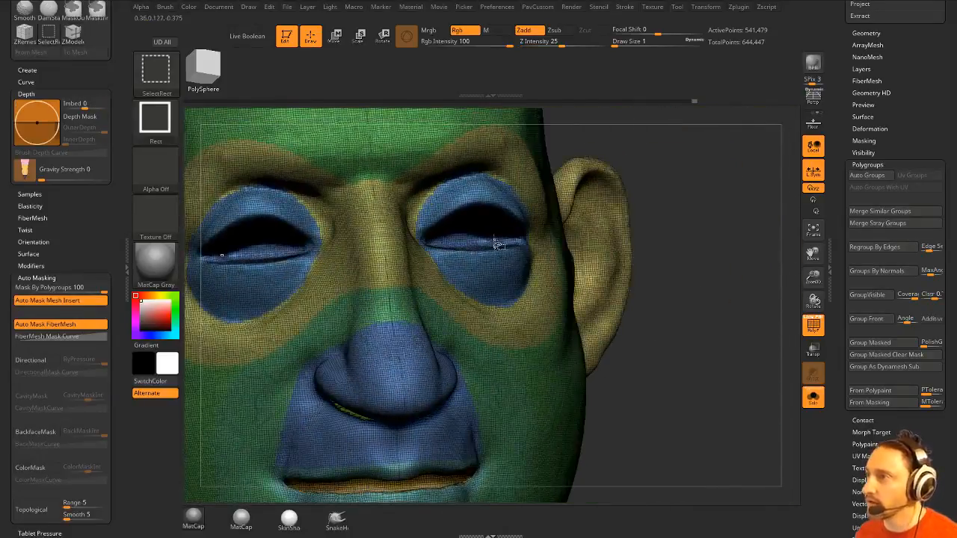
pyautogui.keyDown('ctrl'); pyautogui.keyDown('shift'); pyautogui.moveTo(497, 245); pyautogui.dragTo(499, 247); pyautogui.keyUp('shift'); pyautogui.keyUp('ctrl')
pyautogui.moveTo(739, 274); pyautogui.dragTo(443, 296, button='right')
pyautogui.keyDown('ctrl'); pyautogui.keyDown('shift'); pyautogui.click(716, 288); pyautogui.keyUp('shift'); pyautogui.keyUp('ctrl')
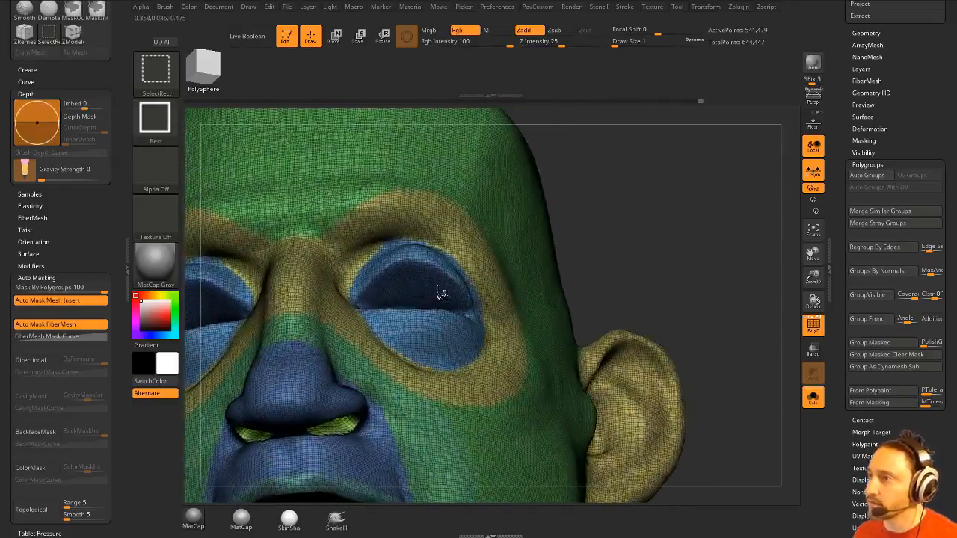
pyautogui.keyDown('ctrl'); pyautogui.keyDown('shift'); pyautogui.click(443, 295); pyautogui.keyUp('shift'); pyautogui.keyUp('ctrl')
pyautogui.keyDown('ctrl'); pyautogui.keyDown('shift'); pyautogui.click(366, 169); pyautogui.keyUp('shift'); pyautogui.keyUp('ctrl')
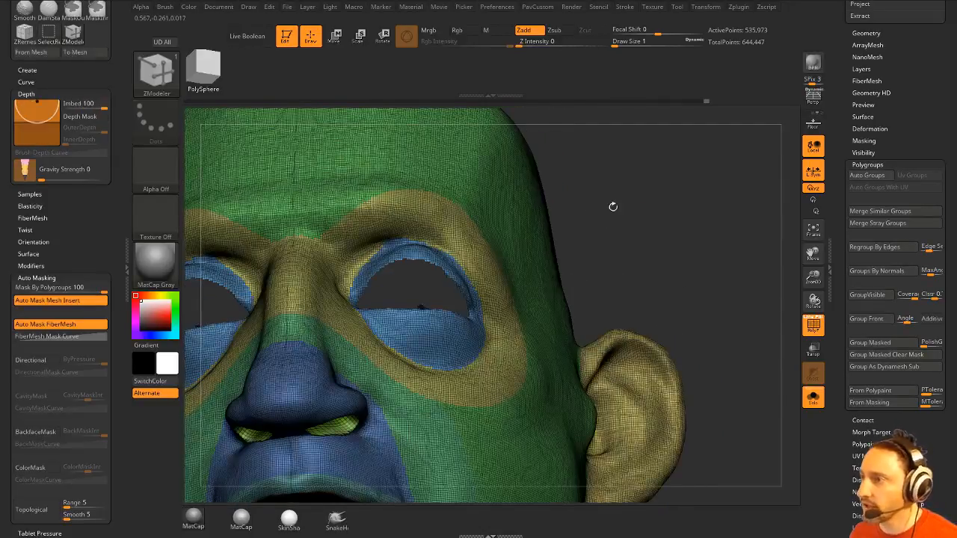
pyautogui.keyDown('ctrl'); pyautogui.keyDown('shift'); pyautogui.click(699, 270); pyautogui.keyUp('shift'); pyautogui.keyUp('ctrl')
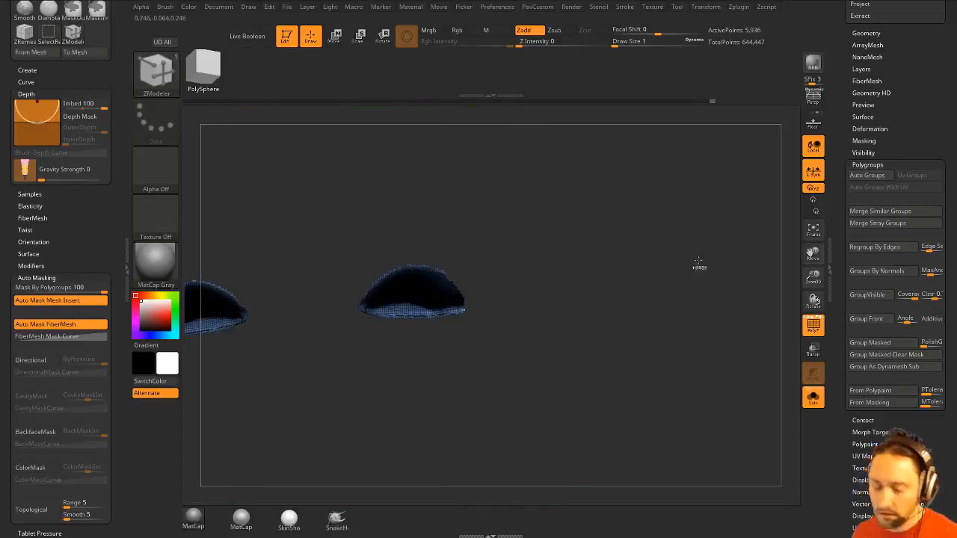
pyautogui.keyDown('ctrl'); pyautogui.keyDown('shift'); pyautogui.click(695, 268); pyautogui.keyUp('shift'); pyautogui.keyUp('ctrl')
# - Turn off the polygroup wireframe display on the whole bust and bring the subtool list into view
pyautogui.moveTo(694, 268); pyautogui.dragTo(710, 247, button='right')
pyautogui.press('f')
pyautogui.click(813, 323)
pyautogui.moveTo(722, 298); pyautogui.dragTo(747, 260, button='right')
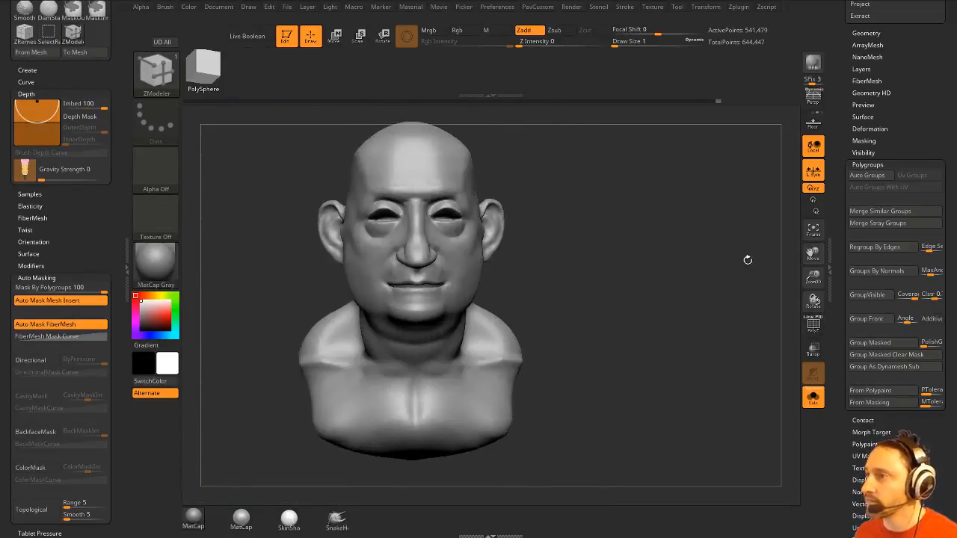
pyautogui.moveTo(838, 38); pyautogui.dragTo(776, 504)
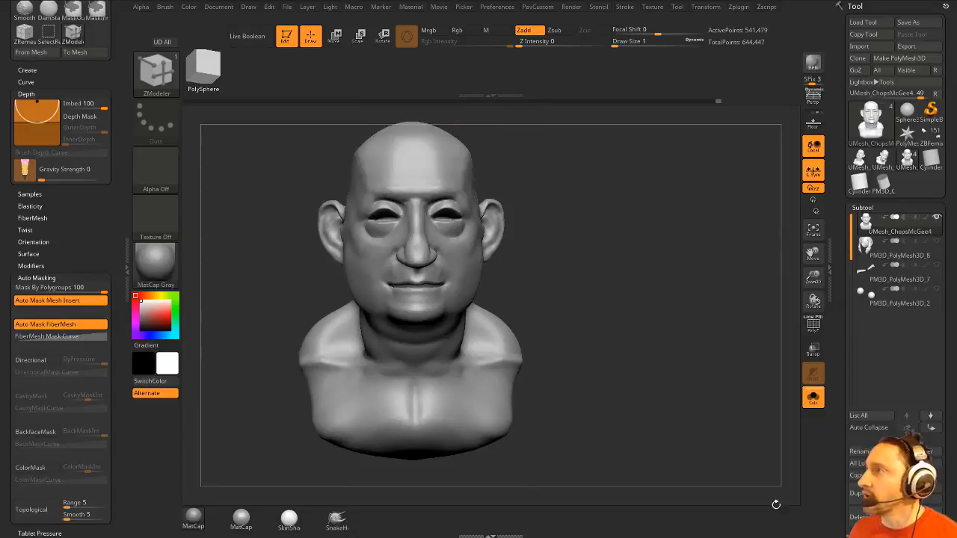